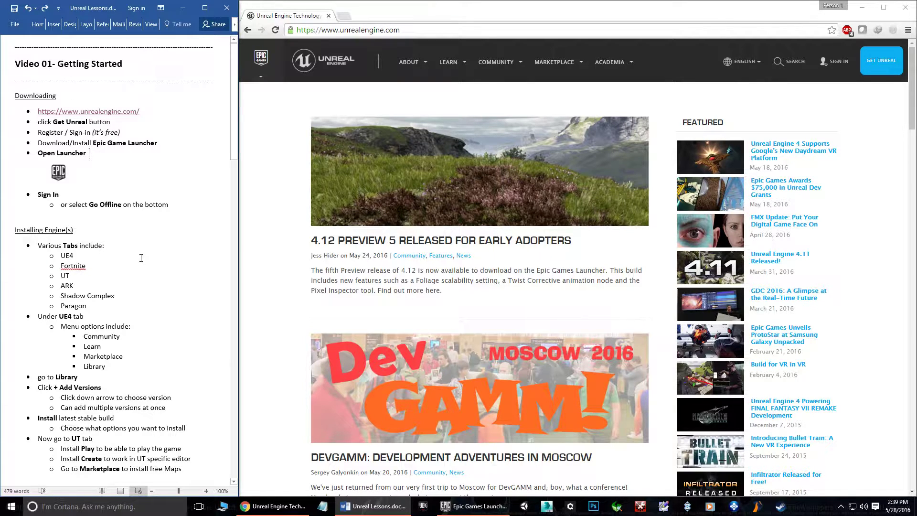
# Highlight the Downloading section of the lesson notes in grey
pyautogui.moveTo(15, 95); pyautogui.dragTo(172, 206)
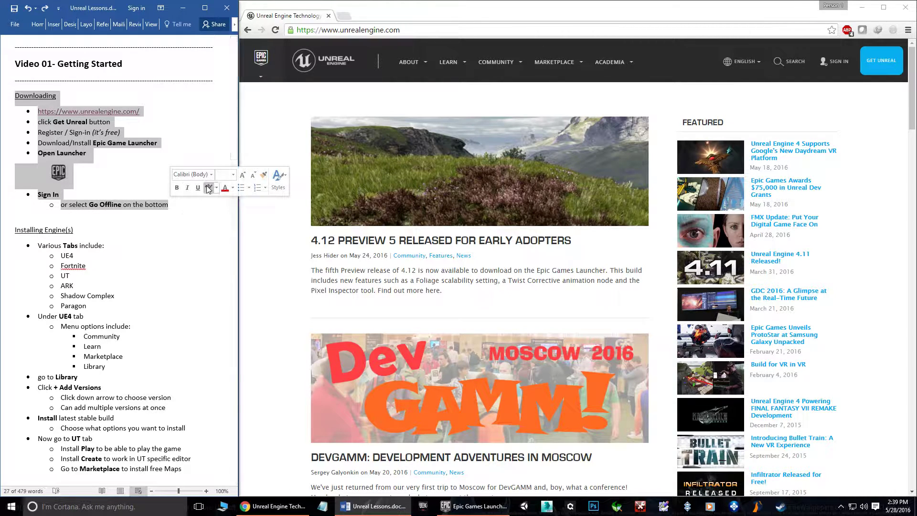
pyautogui.click(208, 187)
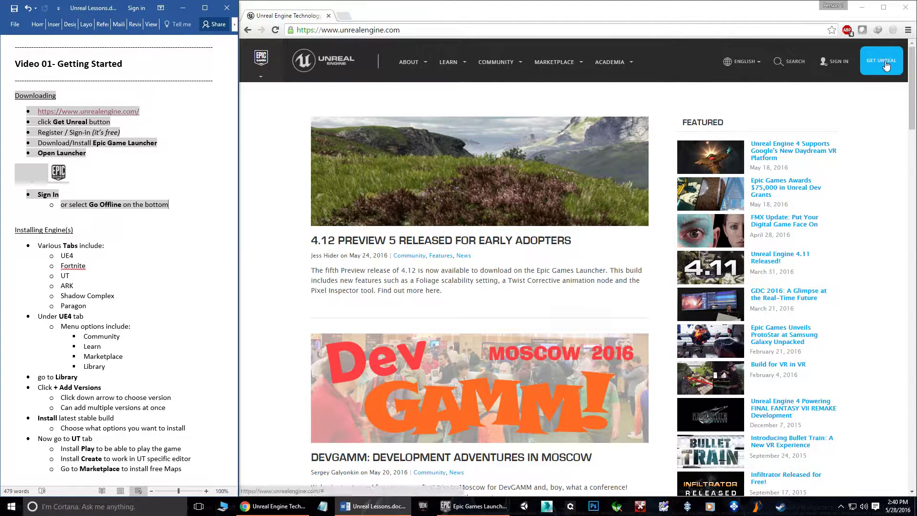
# Start getting Unreal from the website and sign in with the saved Epic Games account to reach the download page
pyautogui.click(885, 65)
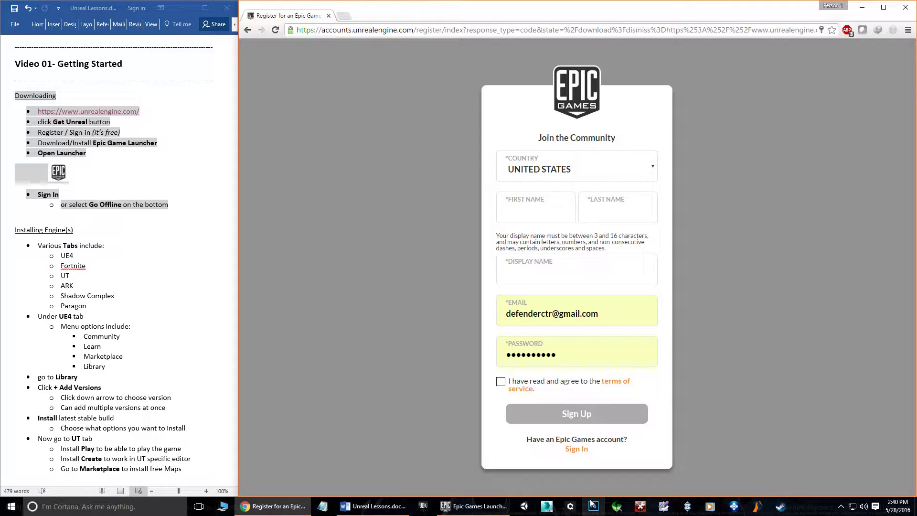
pyautogui.click(576, 448)
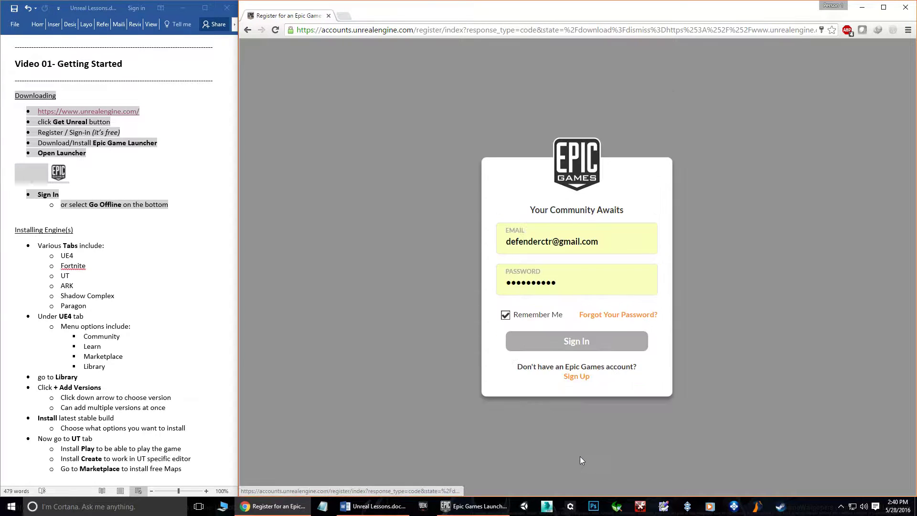
pyautogui.click(576, 341)
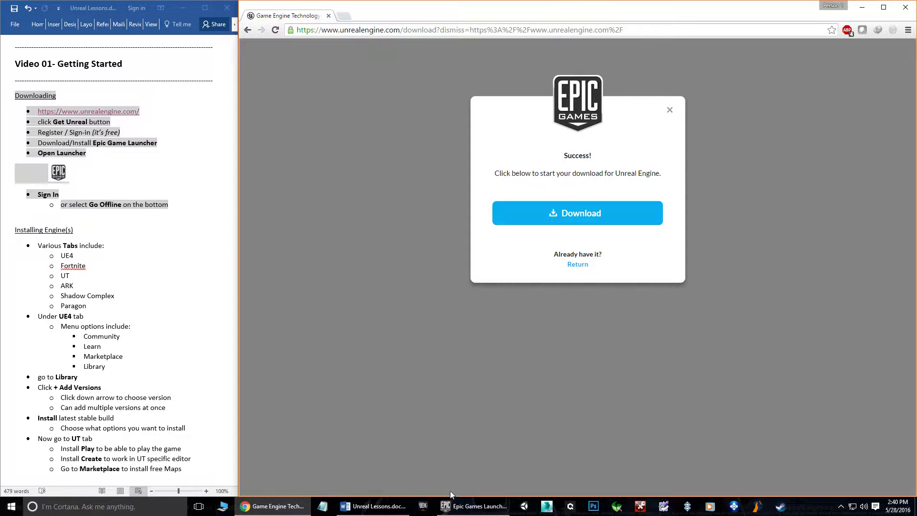
# Switch to the Epic Games Launcher and sign in with the saved credentials
pyautogui.click(479, 506)
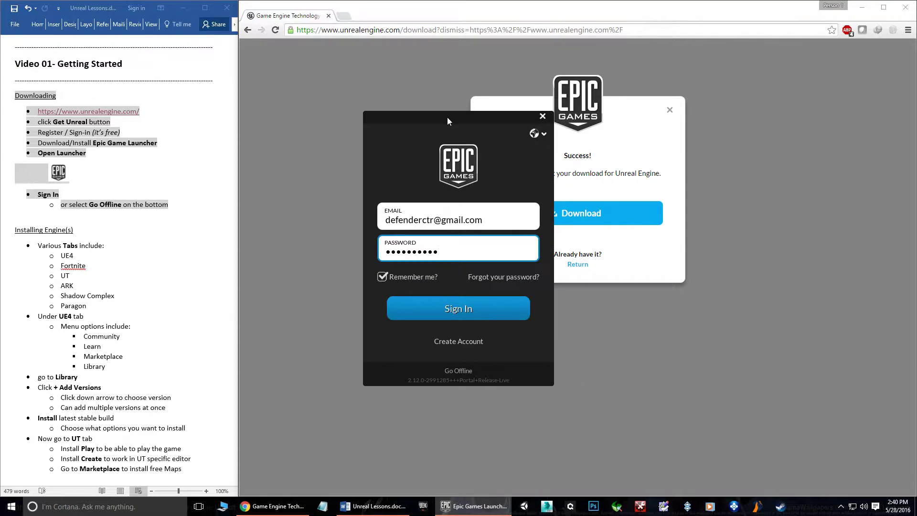
pyautogui.moveTo(447, 120); pyautogui.dragTo(452, 155)
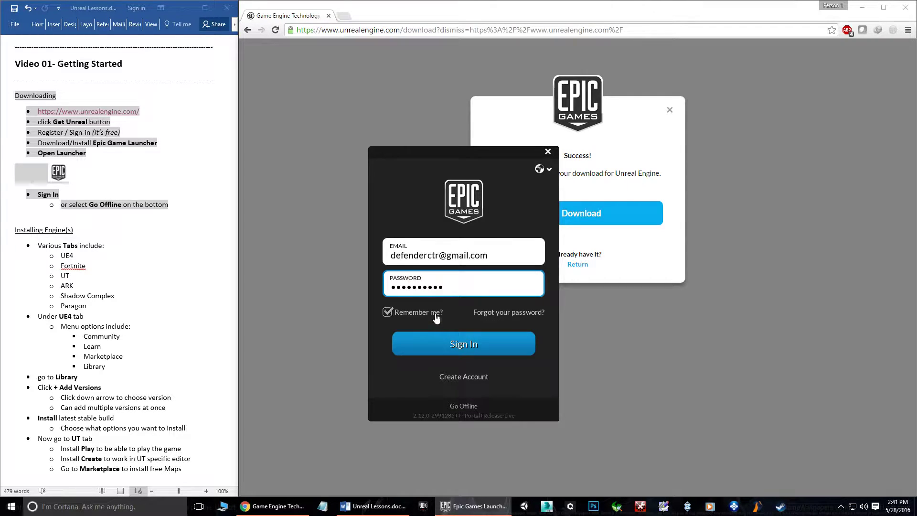
pyautogui.click(435, 351)
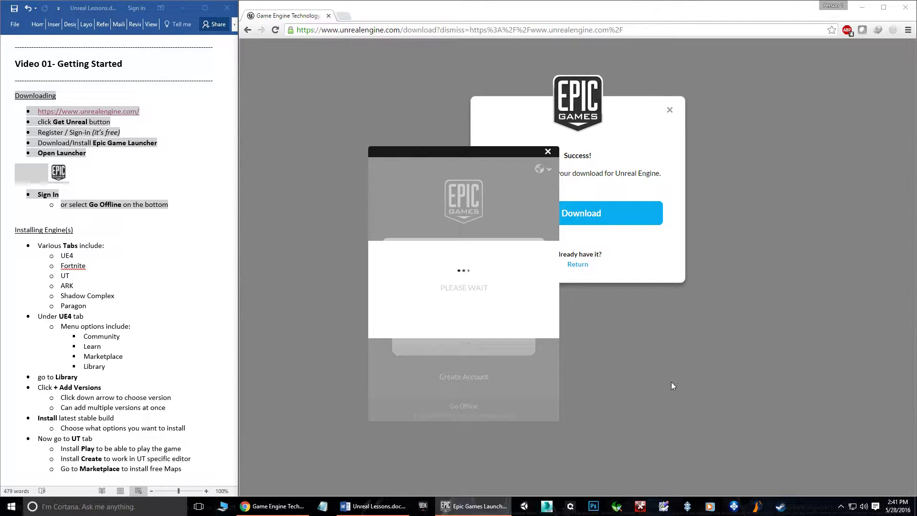
# In the Word lesson notes, remove the Downloading section's highlight and highlight Installing Engine(s) in grey from its heading through the Library menu option
pyautogui.click(137, 263)
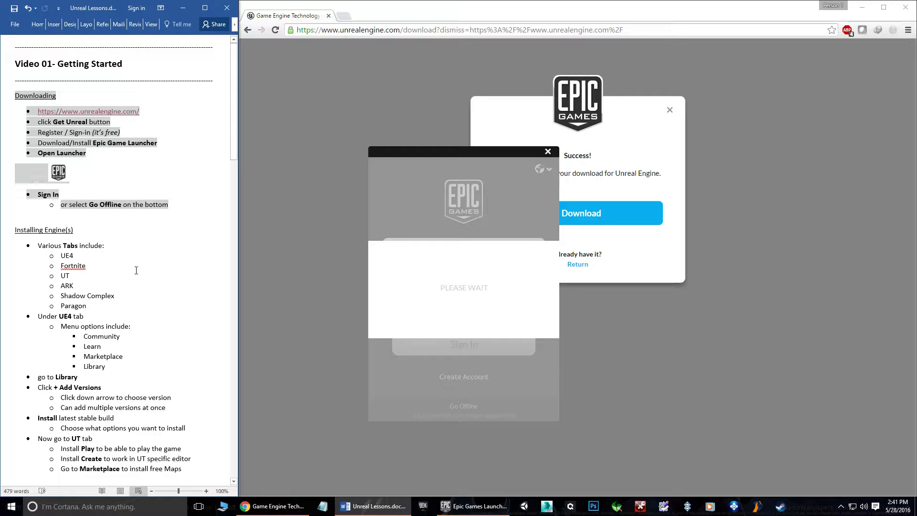
pyautogui.click(136, 271)
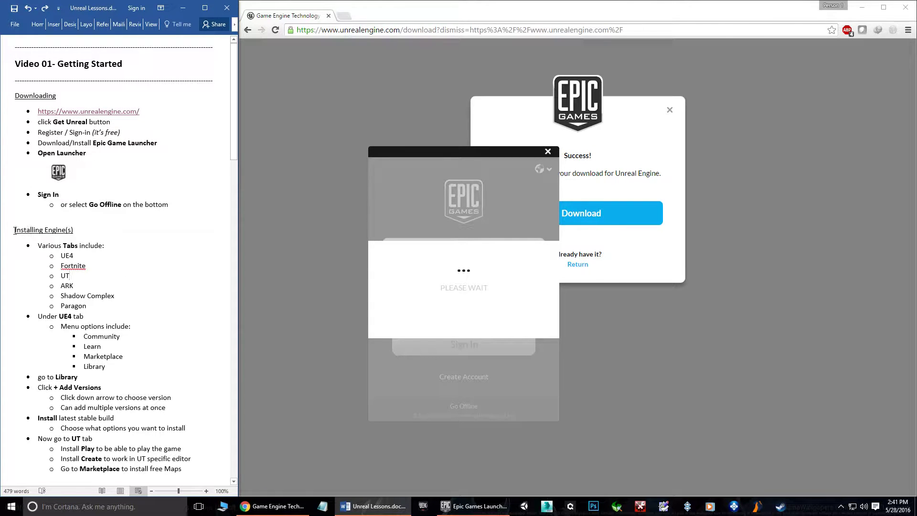
pyautogui.moveTo(14, 230); pyautogui.dragTo(121, 367)
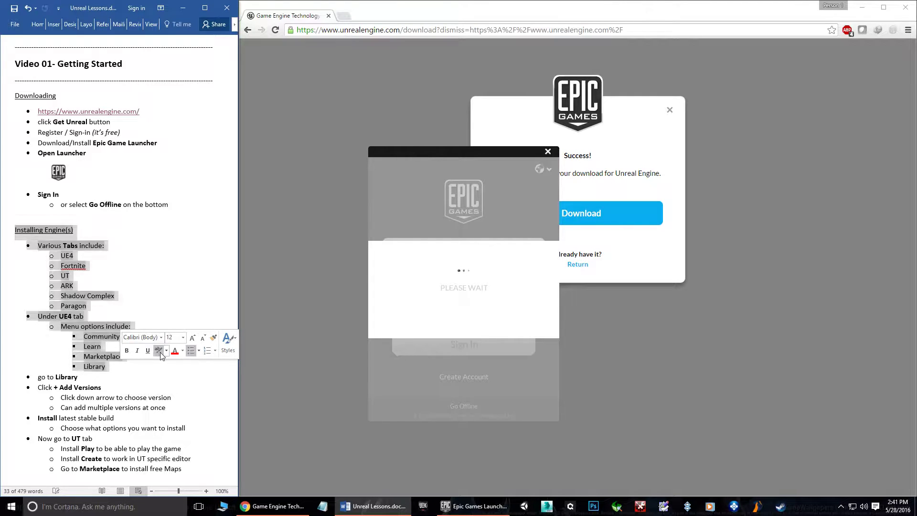
pyautogui.click(162, 368)
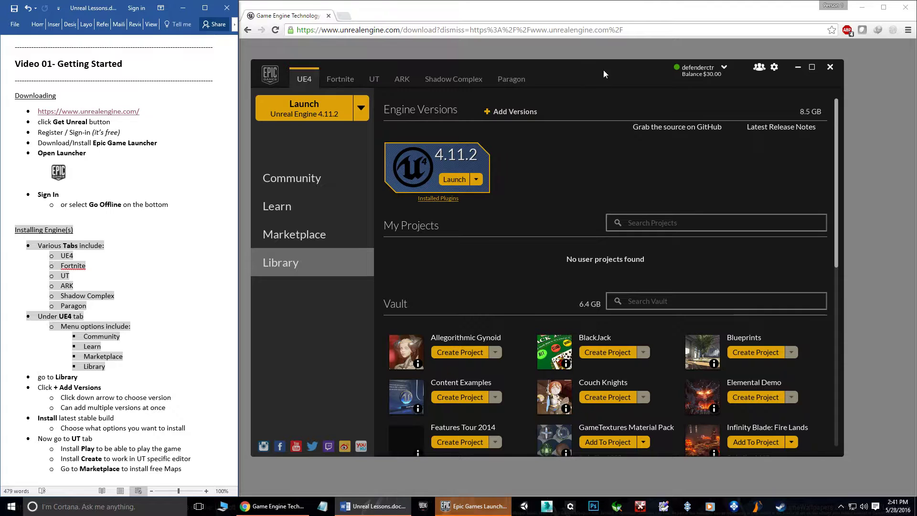
# Reposition the Epic Games Launcher window slightly and review the options in the account menu
pyautogui.moveTo(604, 70); pyautogui.dragTo(600, 58)
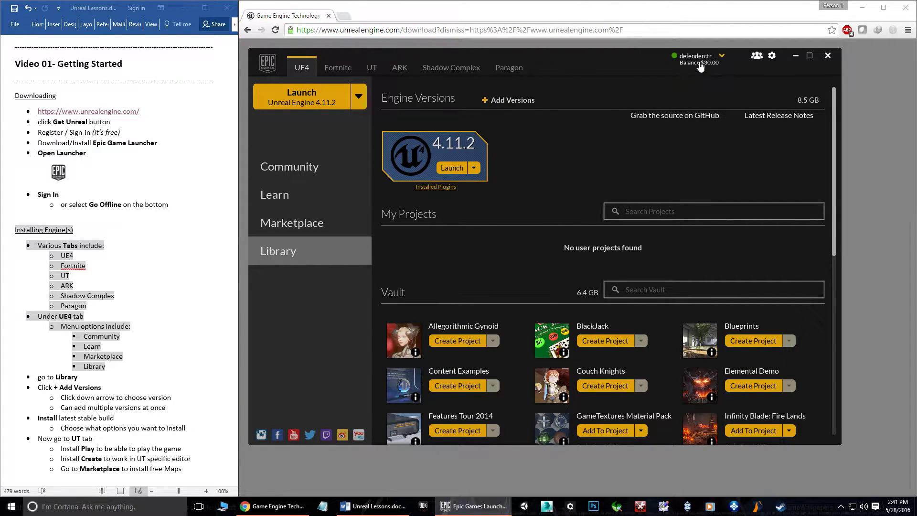
pyautogui.click(720, 59)
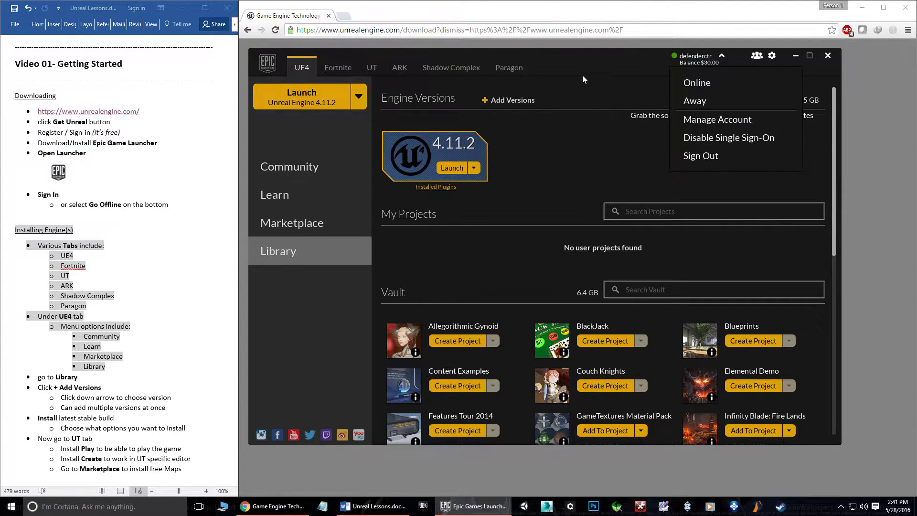
pyautogui.click(560, 63)
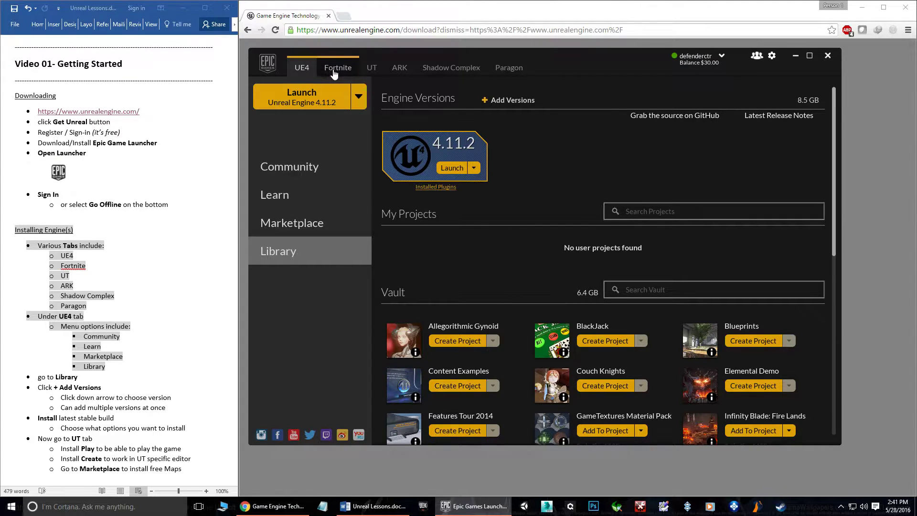
# Look through the launcher's Fortnite, UT, ARK Play and Create, Shadow Complex and Paragon pages, and return to UE4
pyautogui.click(334, 69)
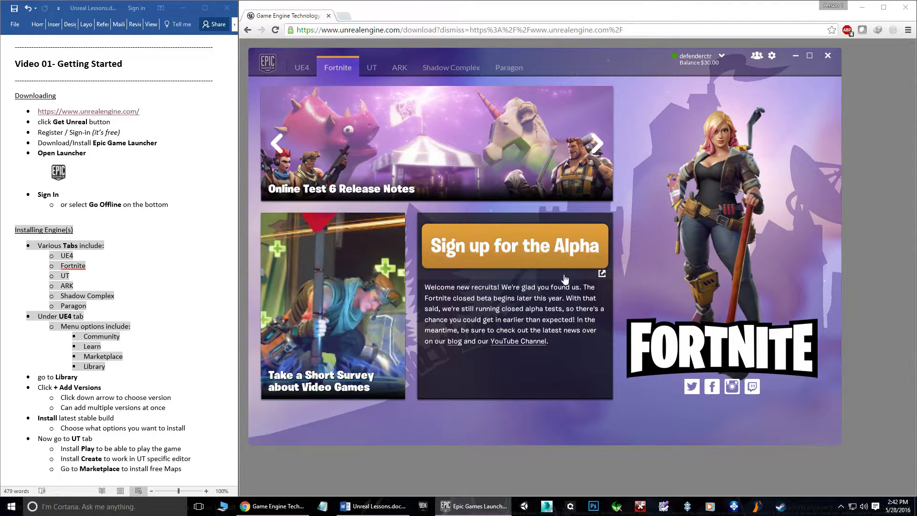
pyautogui.click(372, 68)
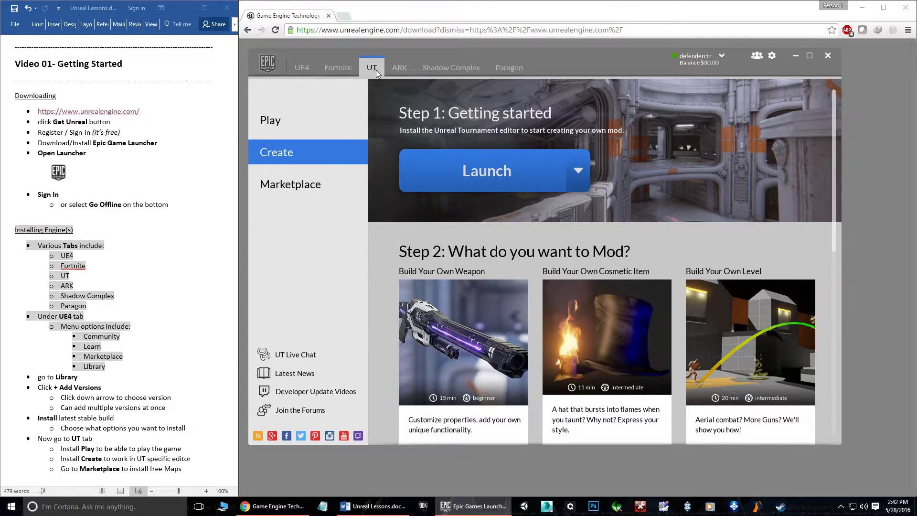
pyautogui.click(400, 69)
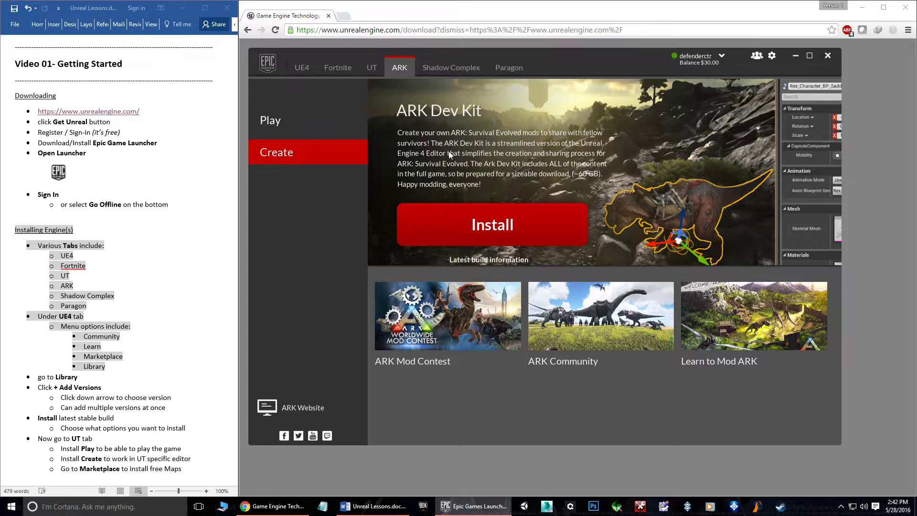
pyautogui.click(280, 122)
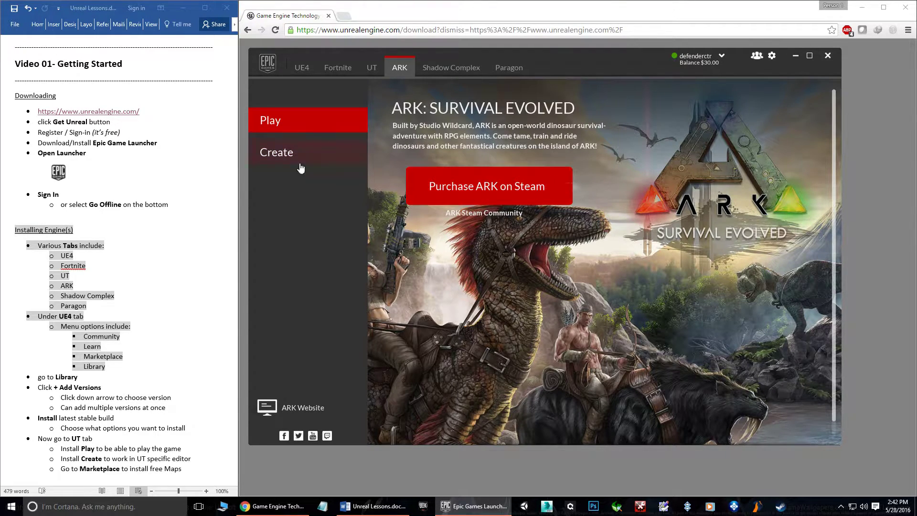
pyautogui.click(277, 153)
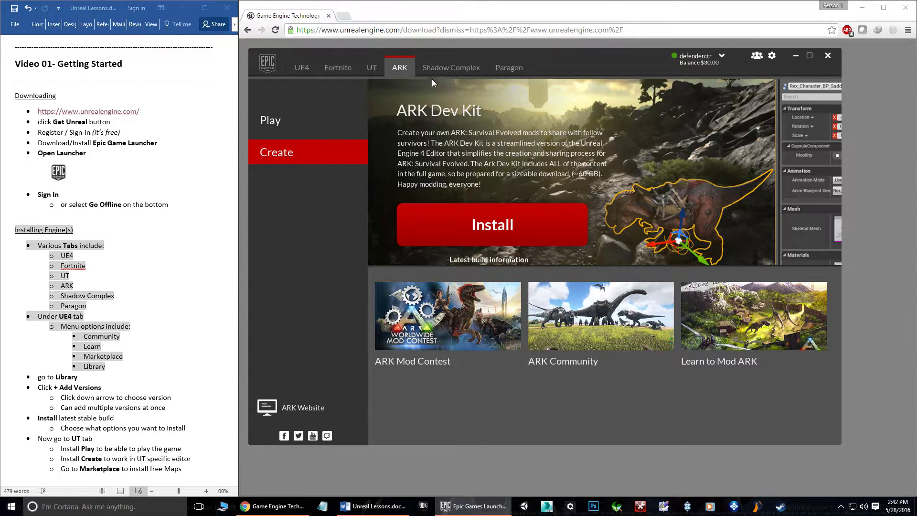
pyautogui.click(451, 67)
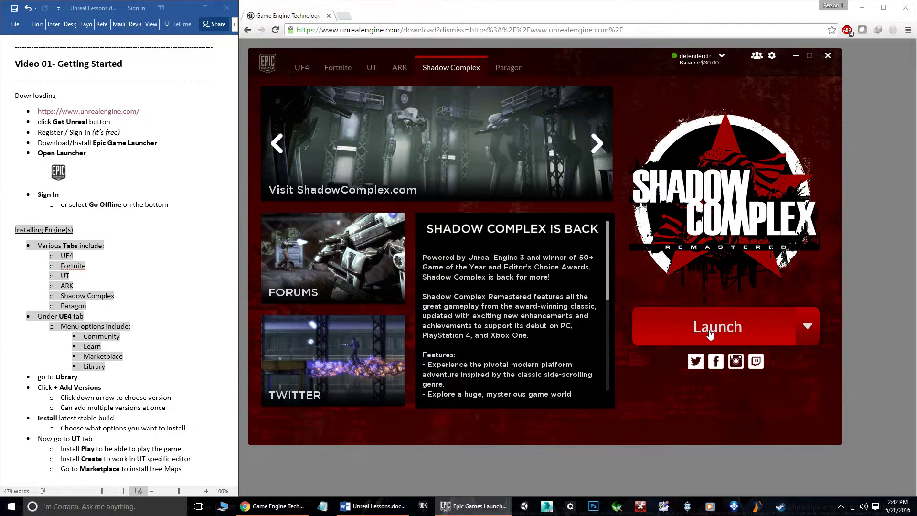
pyautogui.click(520, 72)
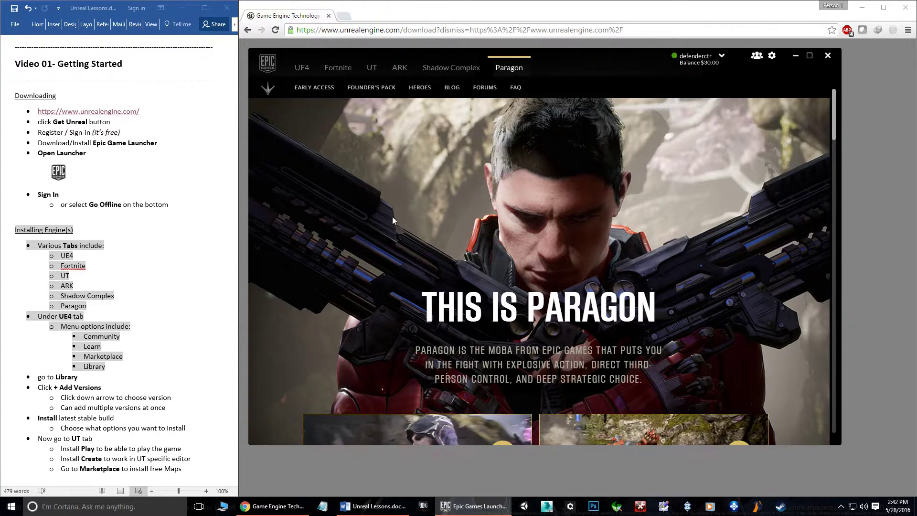
pyautogui.click(302, 67)
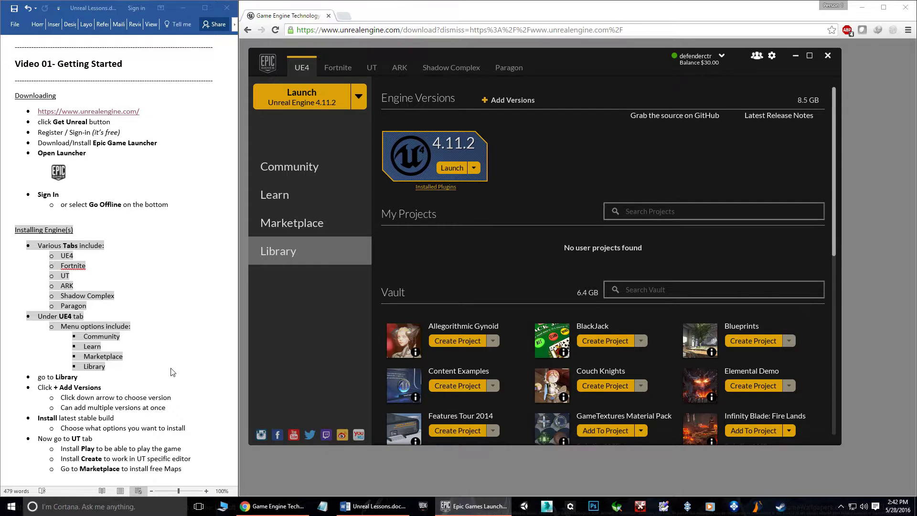
# Move the notes cursor to the go to Library line and view the launcher's UE4 Community page
pyautogui.click(67, 382)
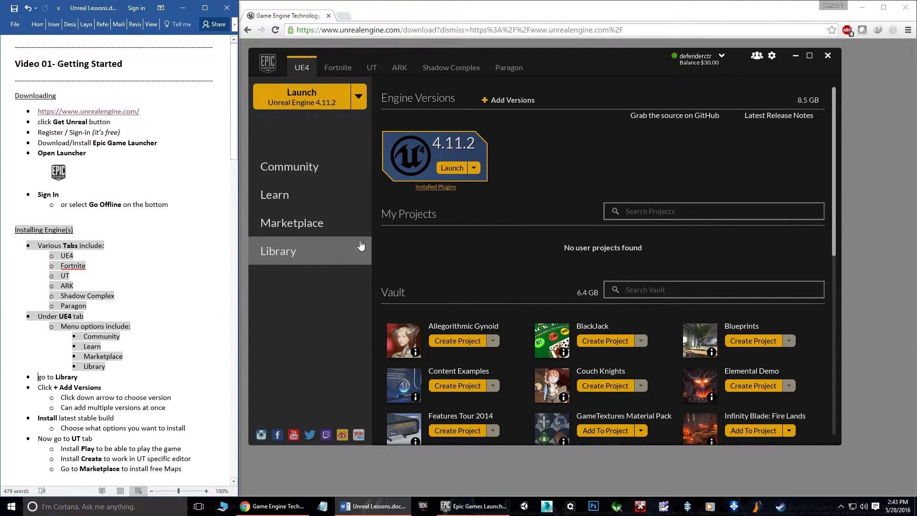
pyautogui.click(286, 166)
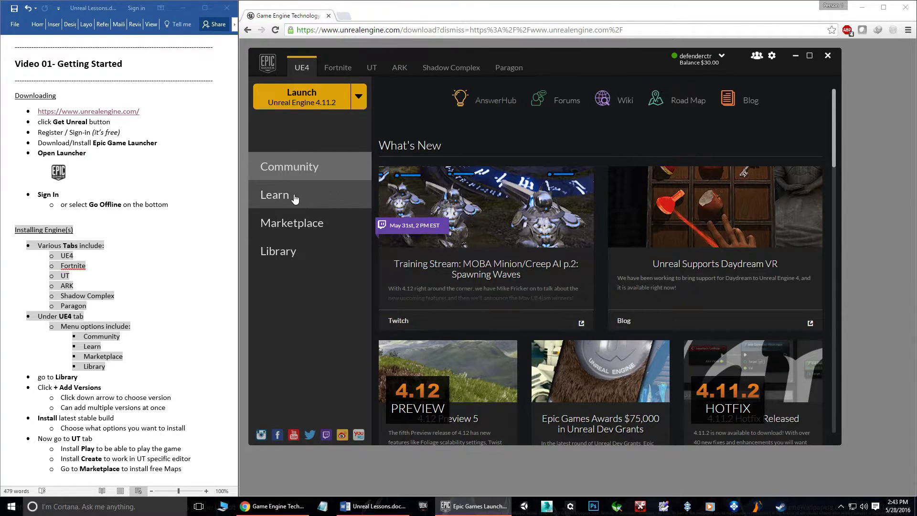
# Examine the UE4 Learn page, including the Engine Feature Samples and Gameplay Concept Examples
pyautogui.click(277, 197)
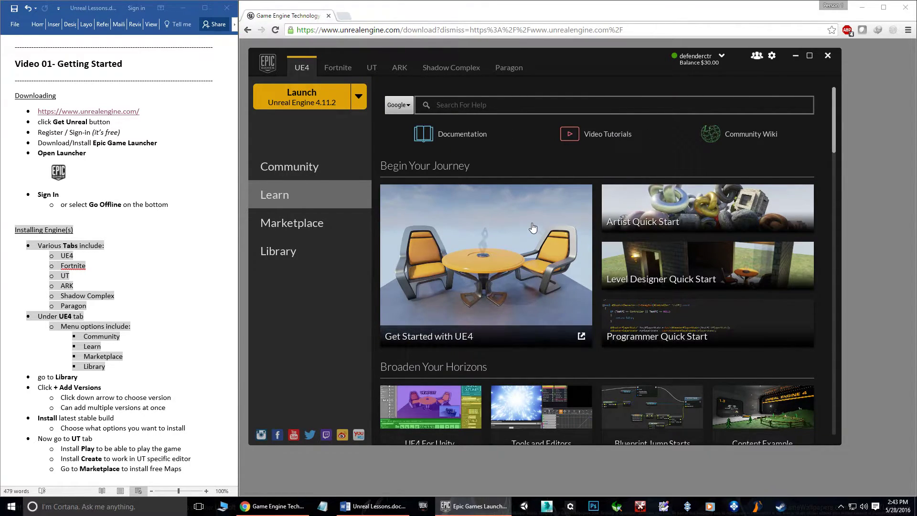
pyautogui.scroll(-5, 531, 227)
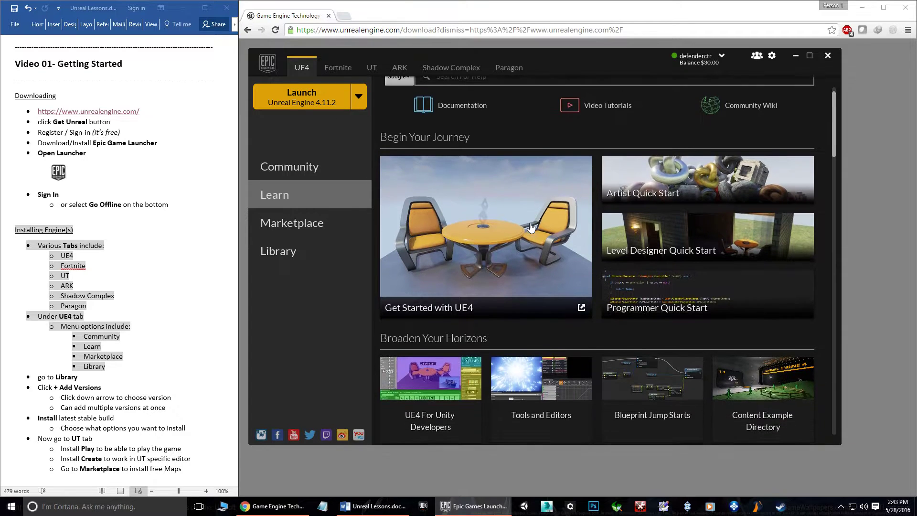
pyautogui.scroll(-2, 529, 229)
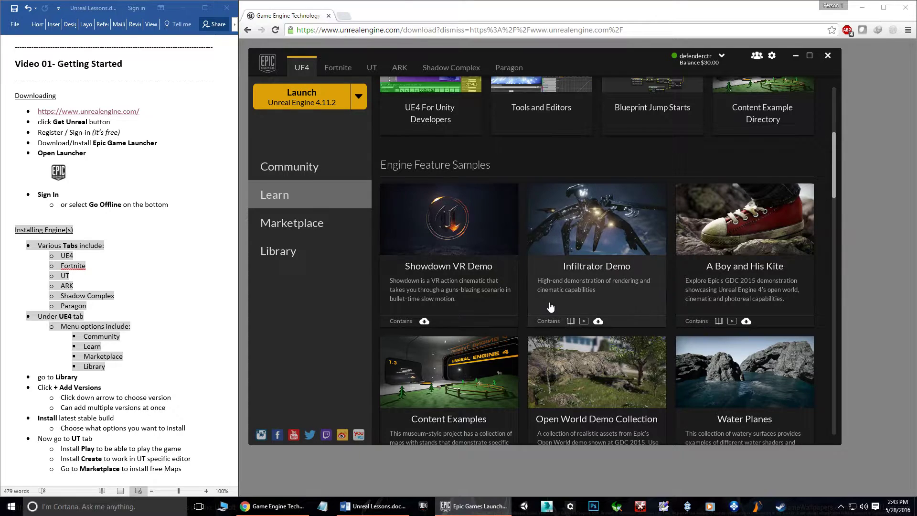
pyautogui.scroll(-3, 544, 305)
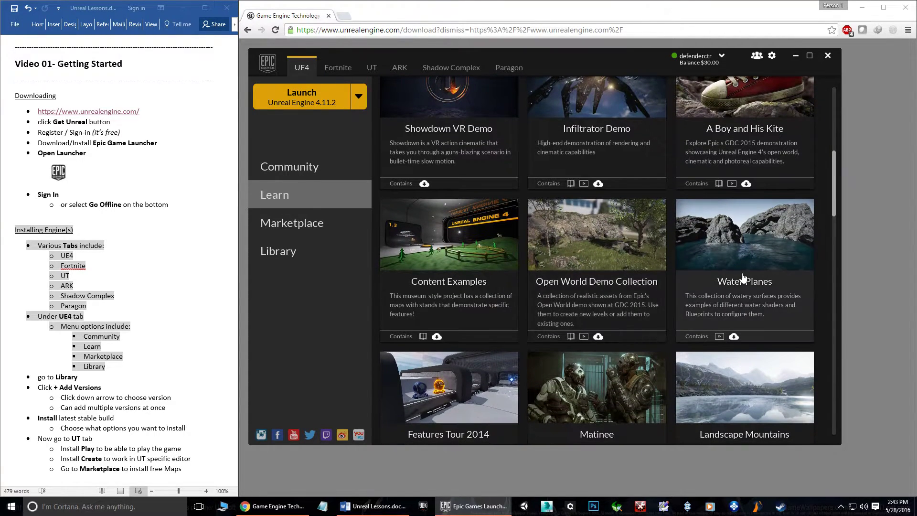
pyautogui.scroll(-5, 583, 290)
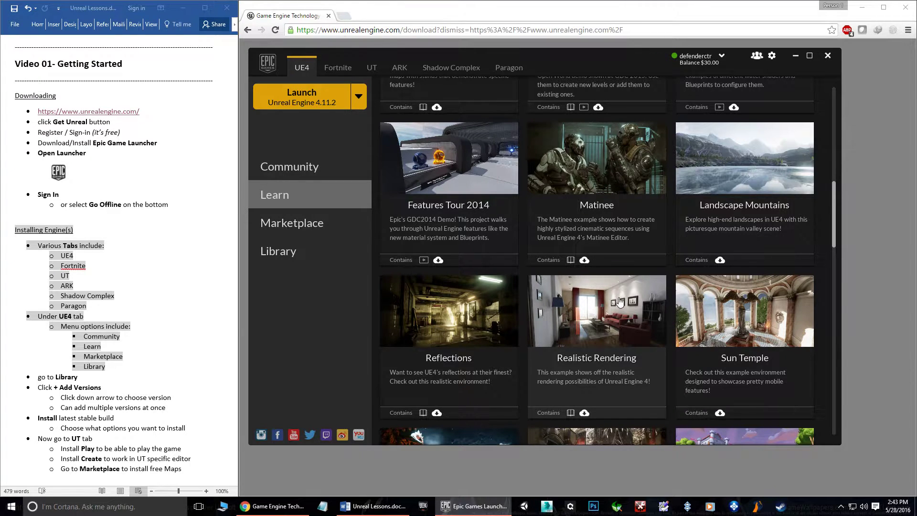
pyautogui.scroll(-1, 619, 302)
pyautogui.scroll(-6, 620, 302)
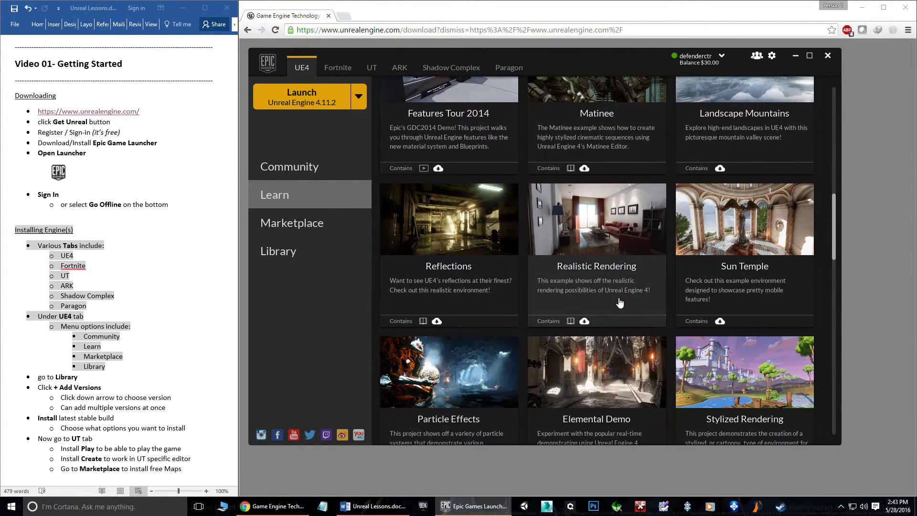
pyautogui.scroll(-3, 618, 307)
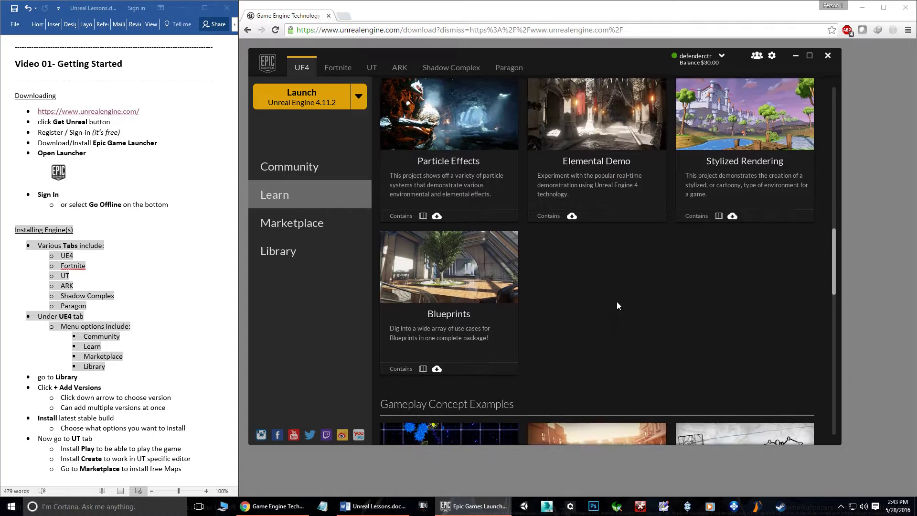
pyautogui.scroll(-8, 502, 289)
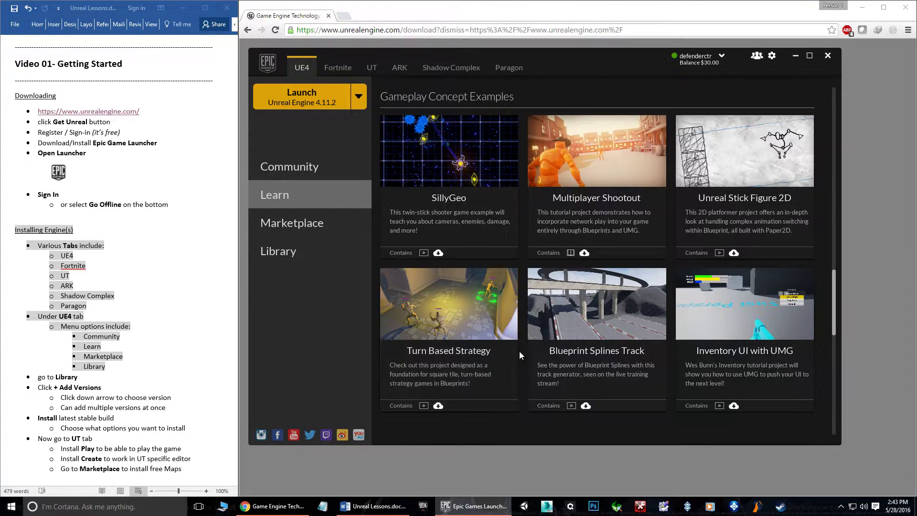
pyautogui.scroll(5, 520, 355)
pyautogui.scroll(1, 520, 355)
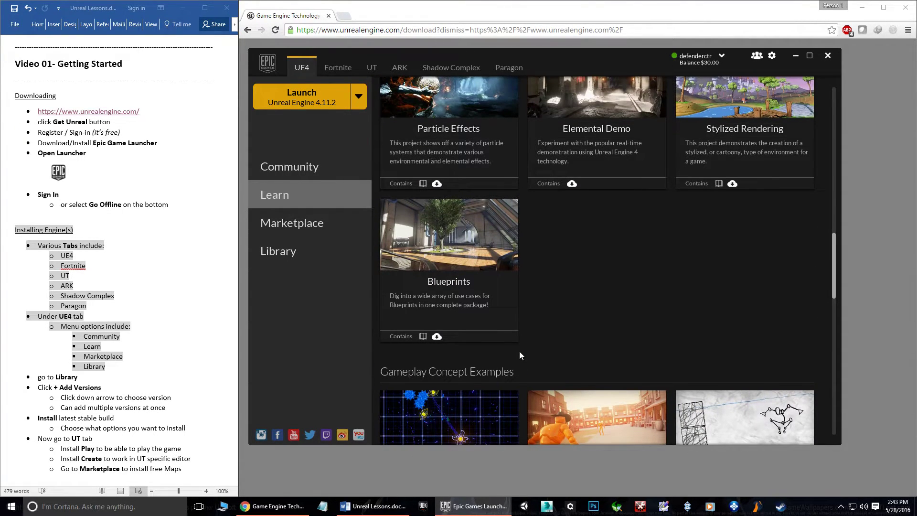
pyautogui.scroll(8, 519, 355)
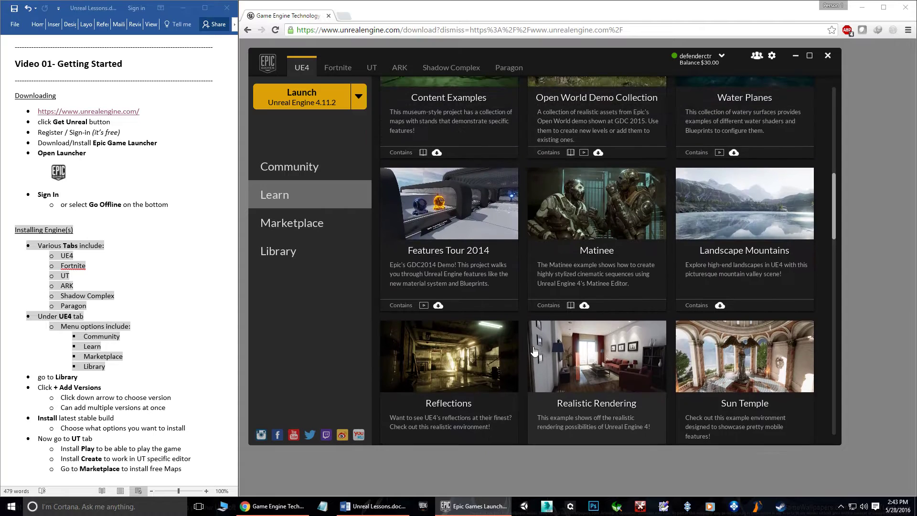
# Look through the UE4 Marketplace page's featured items, Categories and Recent Additions, and open the Library page
pyautogui.scroll(12, 533, 352)
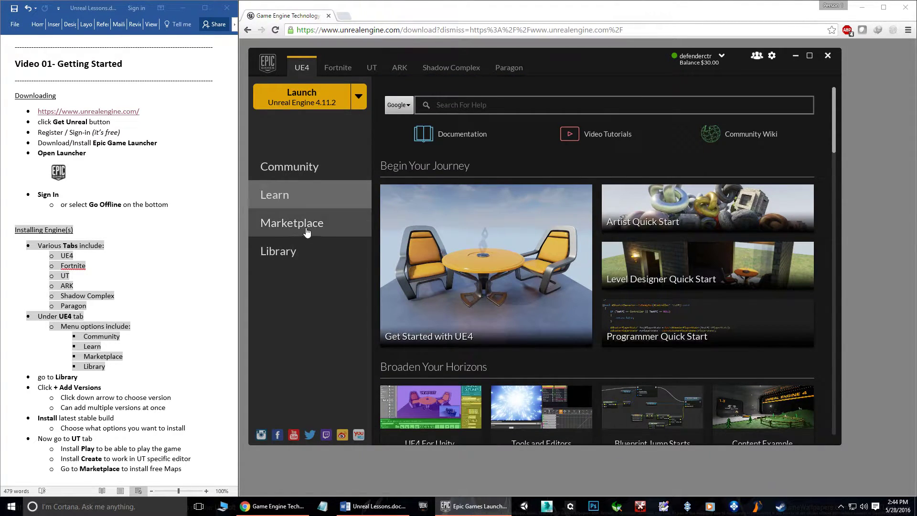
pyautogui.click(306, 231)
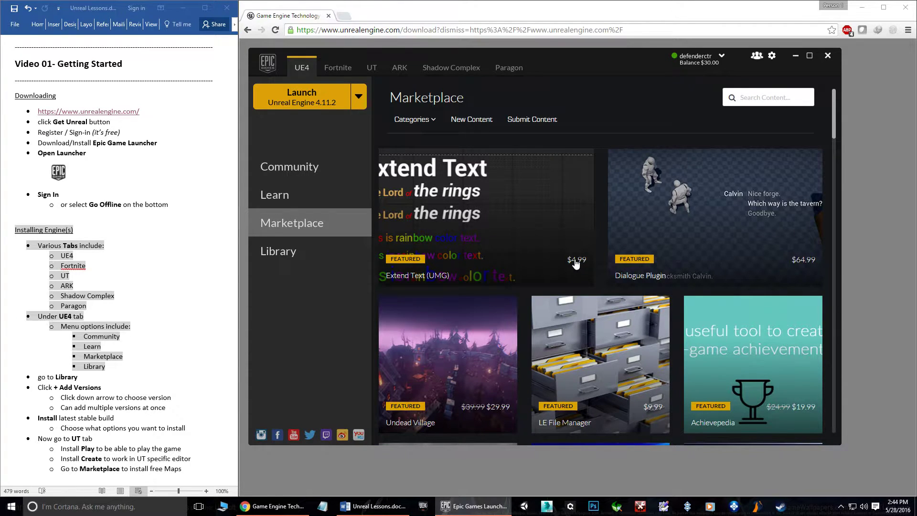
pyautogui.scroll(-5, 573, 262)
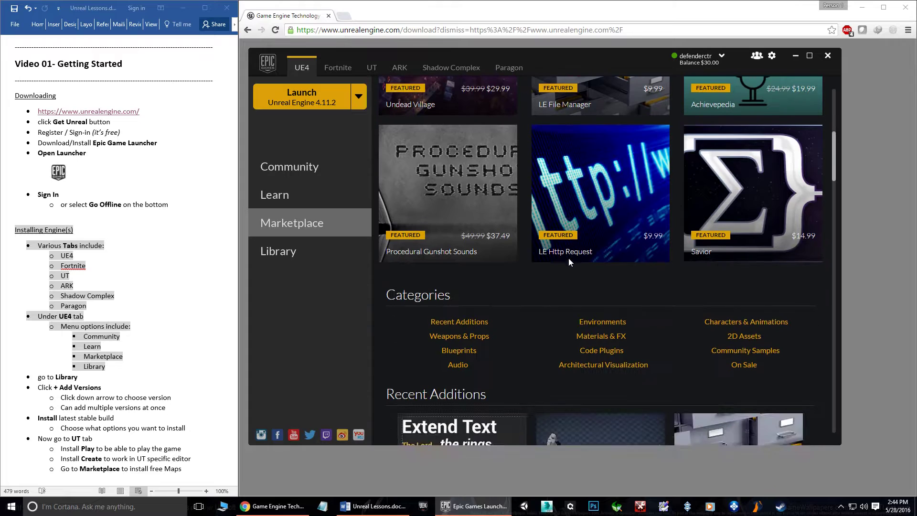
pyautogui.scroll(-1, 568, 262)
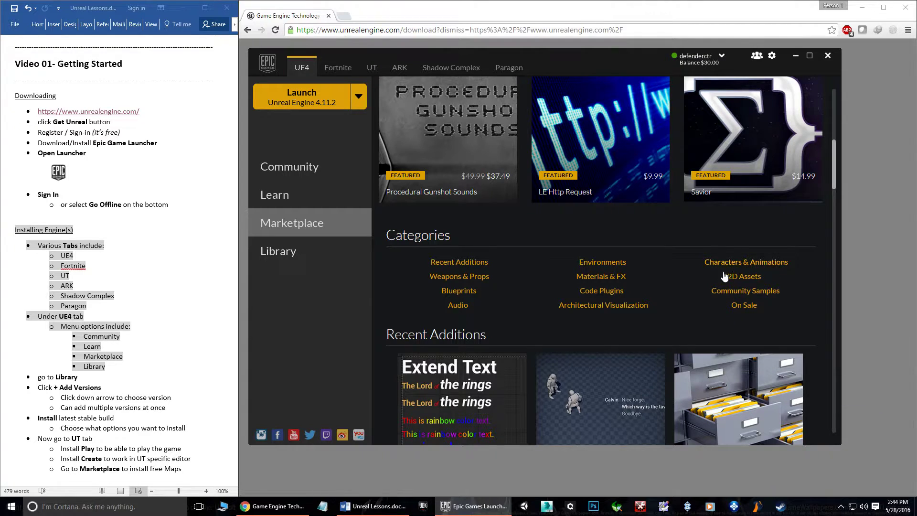
pyautogui.scroll(-7, 530, 333)
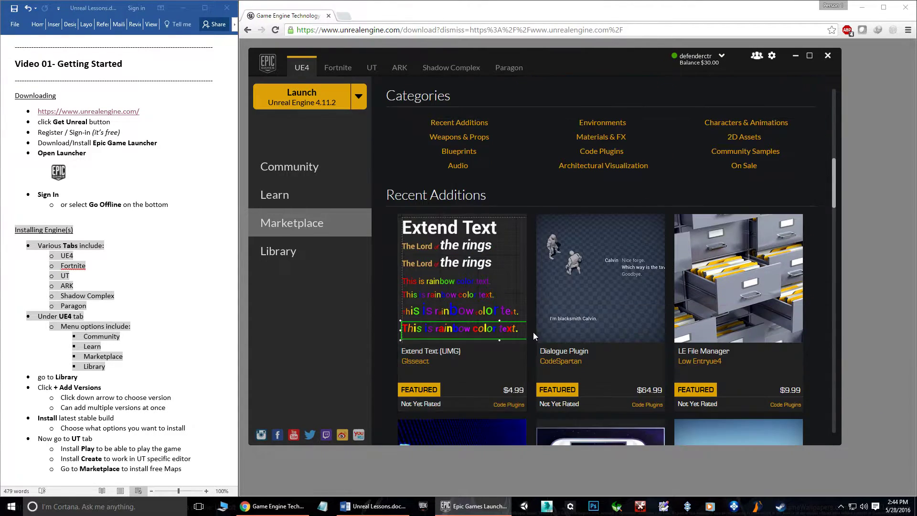
pyautogui.scroll(10, 541, 358)
pyautogui.click(287, 260)
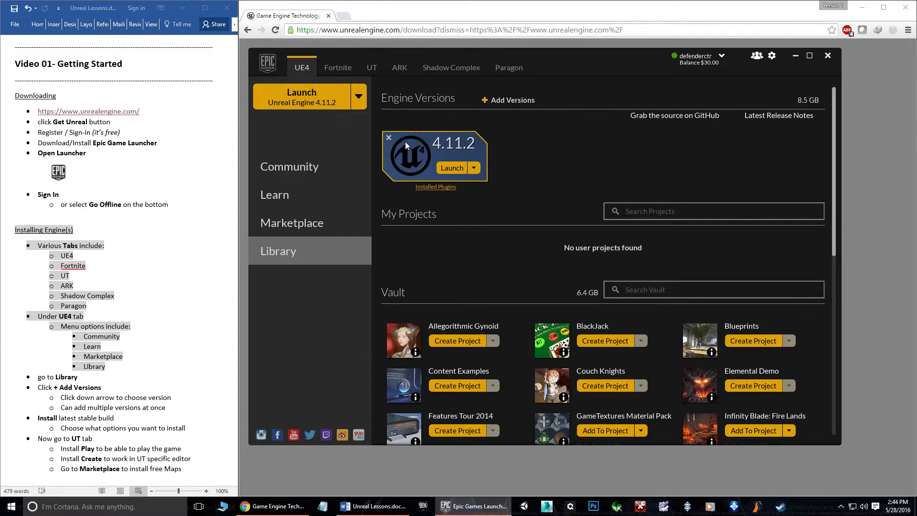
# Move the notes' grey highlighting to the lines from go to Library through Choose what options you want to install
pyautogui.click(41, 376)
pyautogui.click(49, 386)
pyautogui.click(162, 360)
pyautogui.moveTo(15, 229); pyautogui.dragTo(186, 428)
pyautogui.click(37, 377)
pyautogui.click(240, 418)
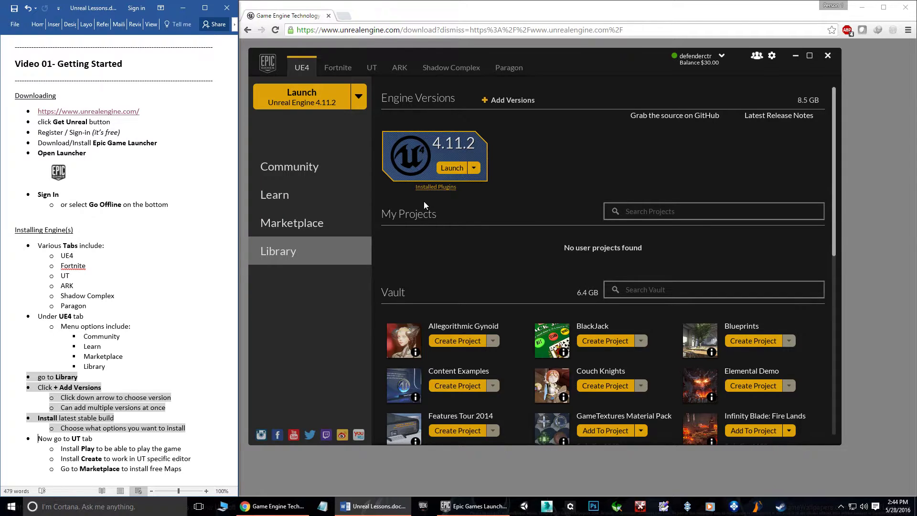
# Add an engine version slot in the Library, review its list of available versions, and remove the slot
pyautogui.moveTo(420, 181)
pyautogui.click(504, 103)
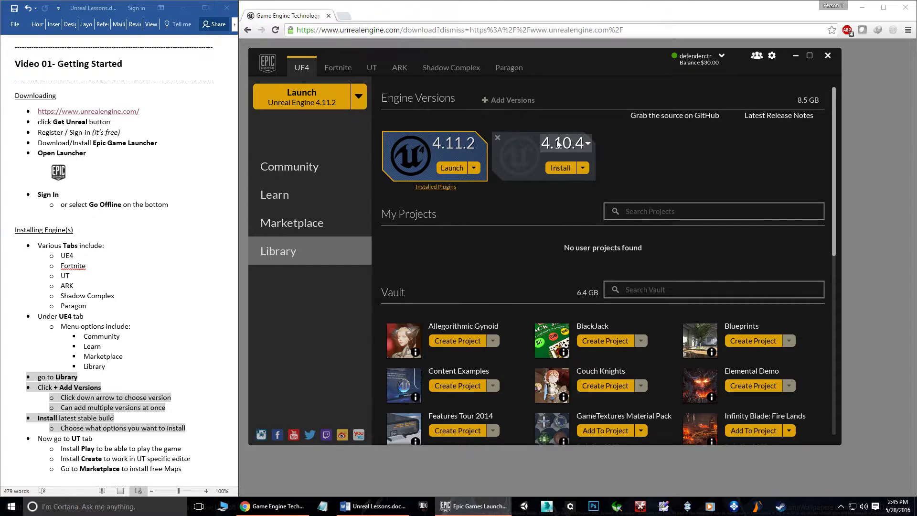
pyautogui.click(586, 145)
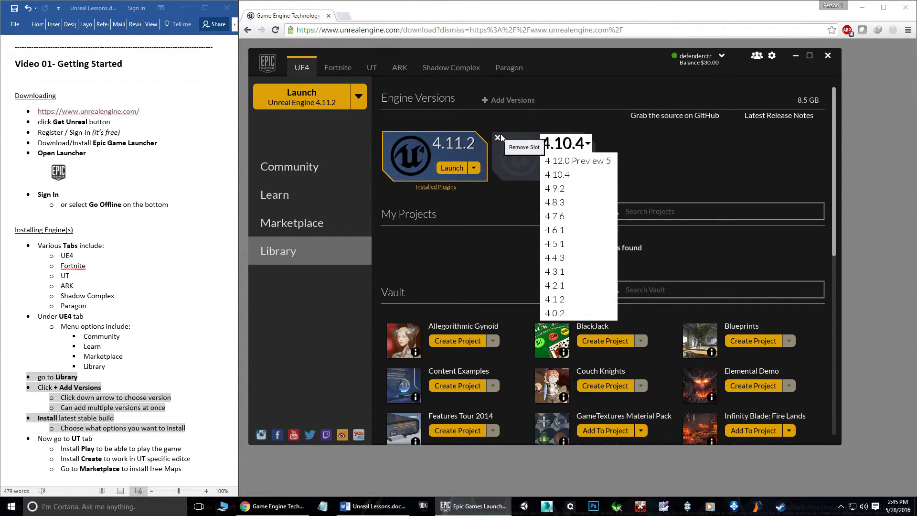
pyautogui.click(573, 119)
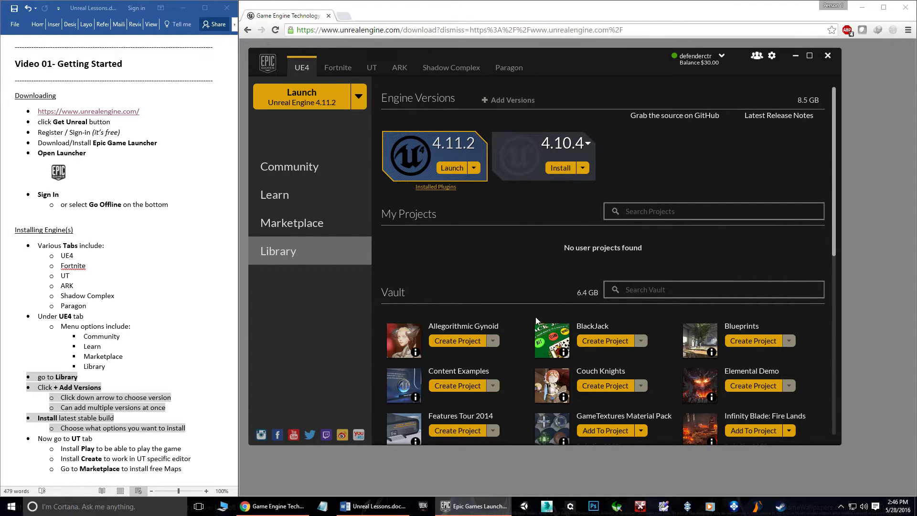
pyautogui.click(497, 139)
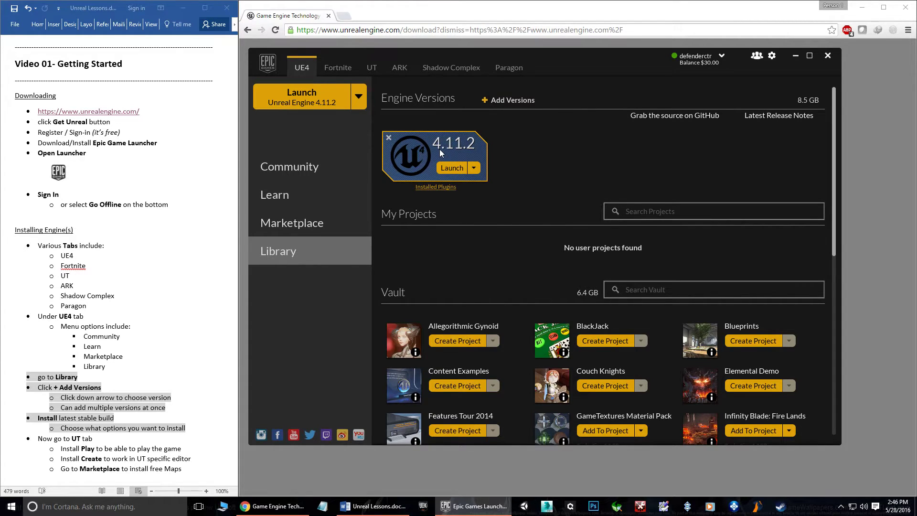
# Undo the grey highlighting on the Library lines and highlight the Now go to UT tab line with its three sub-items
pyautogui.click(161, 346)
pyautogui.scroll(-2, 161, 346)
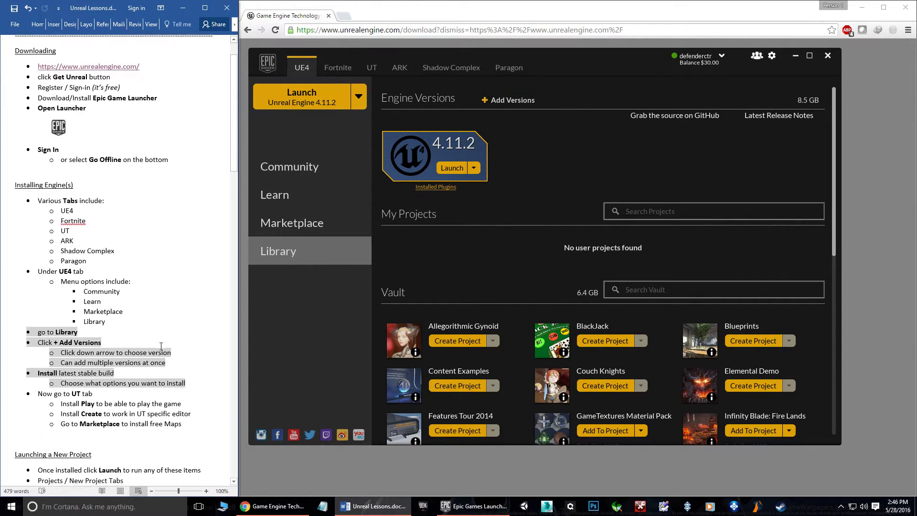
pyautogui.scroll(-6, 161, 346)
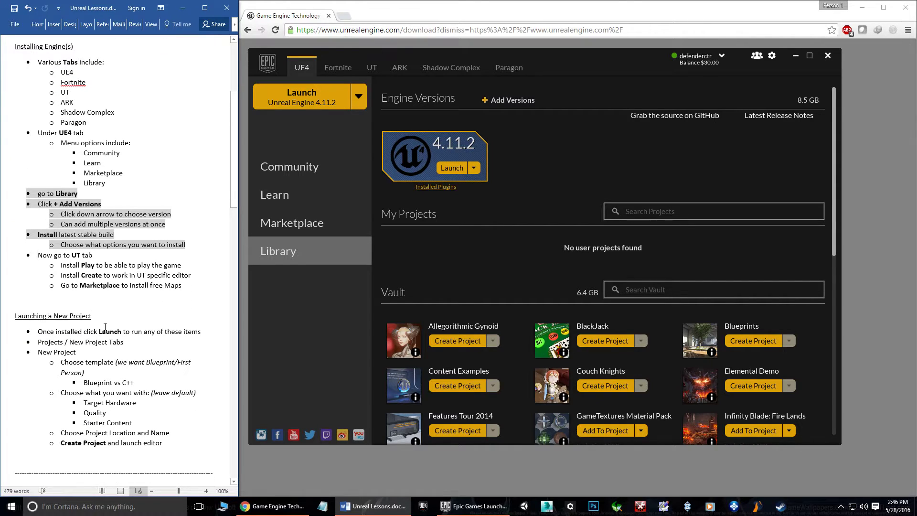
pyautogui.hotkey('ctrl', 'z')
pyautogui.hotkey('ctrl', 'z')
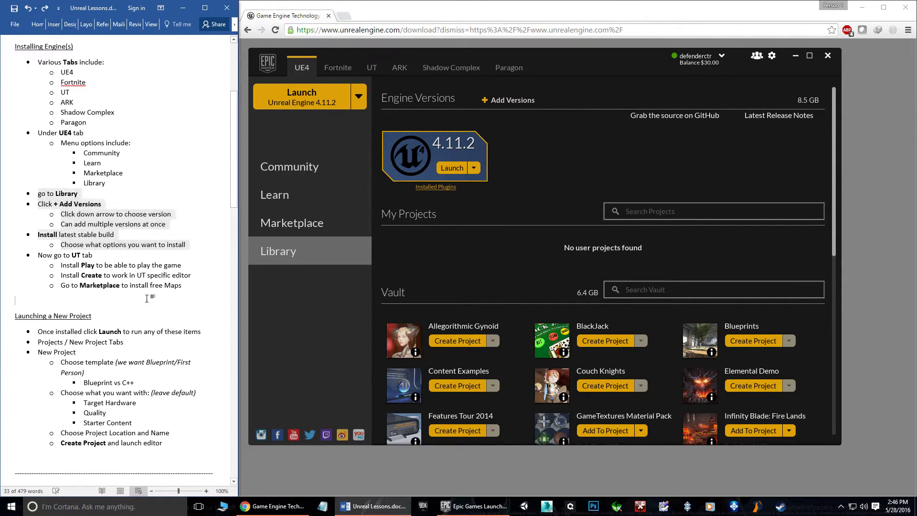
pyautogui.moveTo(187, 287); pyautogui.dragTo(38, 255)
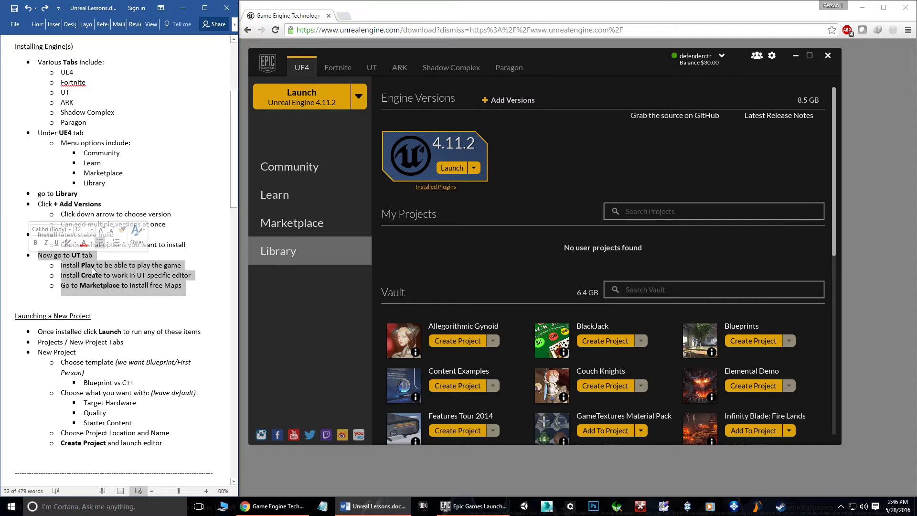
pyautogui.click(67, 242)
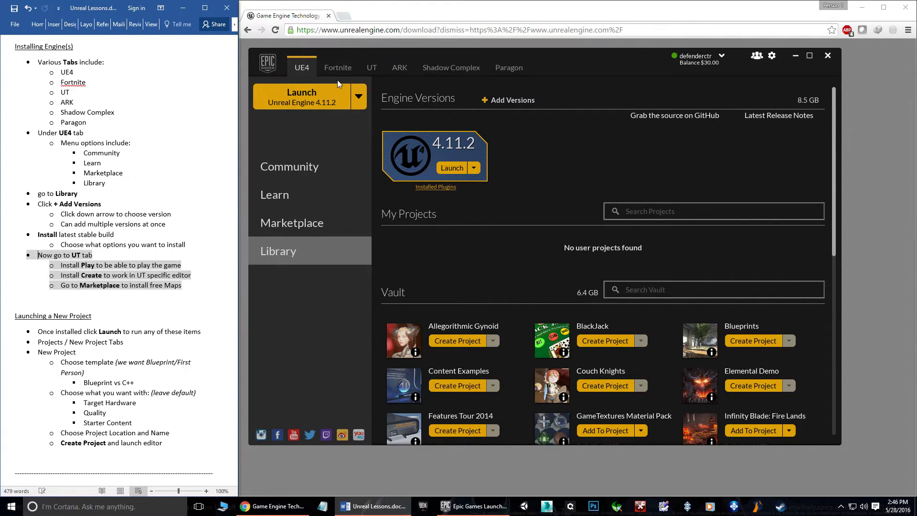
# Examine the UT section's Play, Create and Marketplace pages, and return to the UE4 Library
pyautogui.click(373, 69)
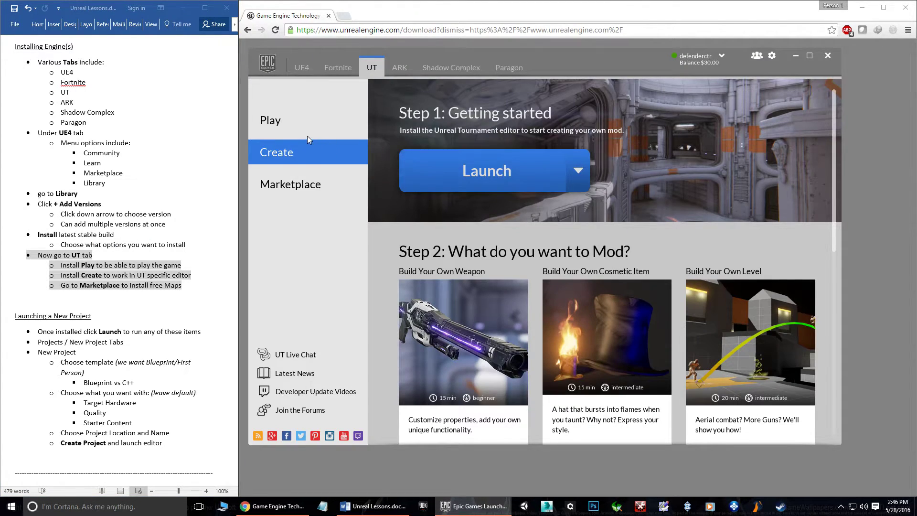
pyautogui.click(295, 127)
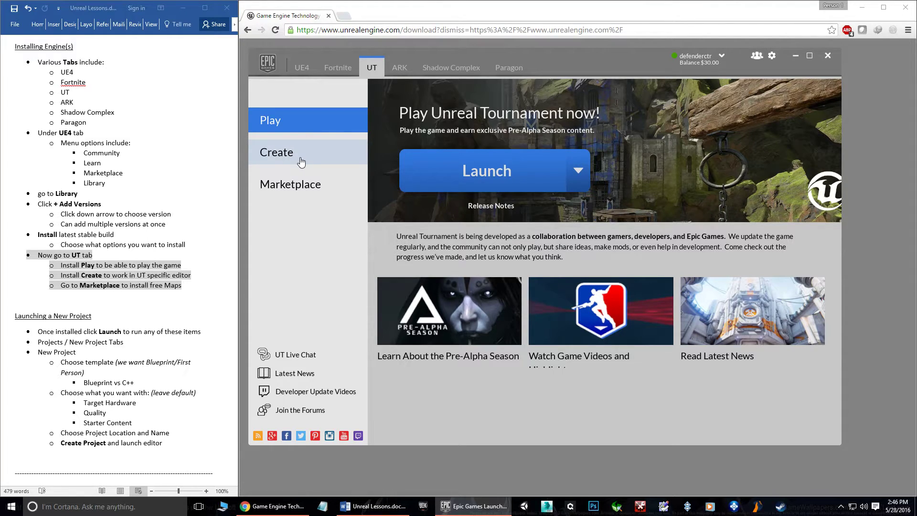
pyautogui.click(283, 161)
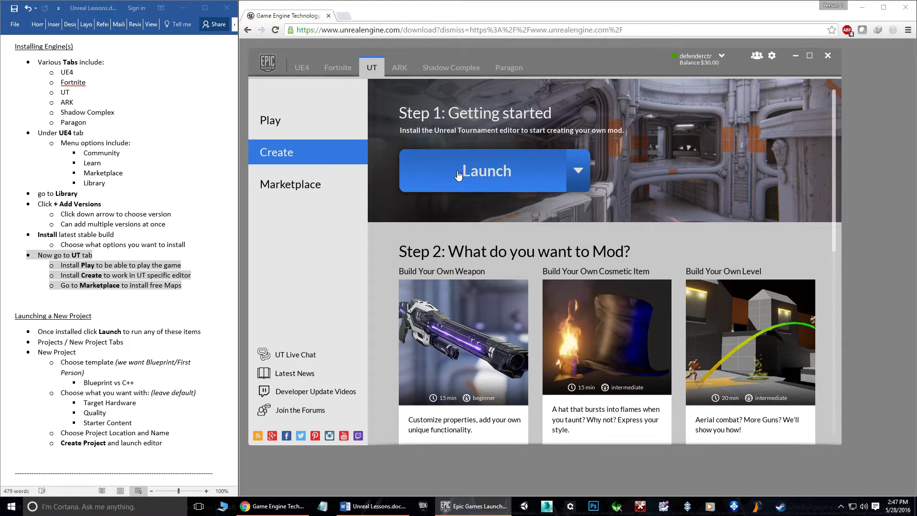
pyautogui.click(305, 192)
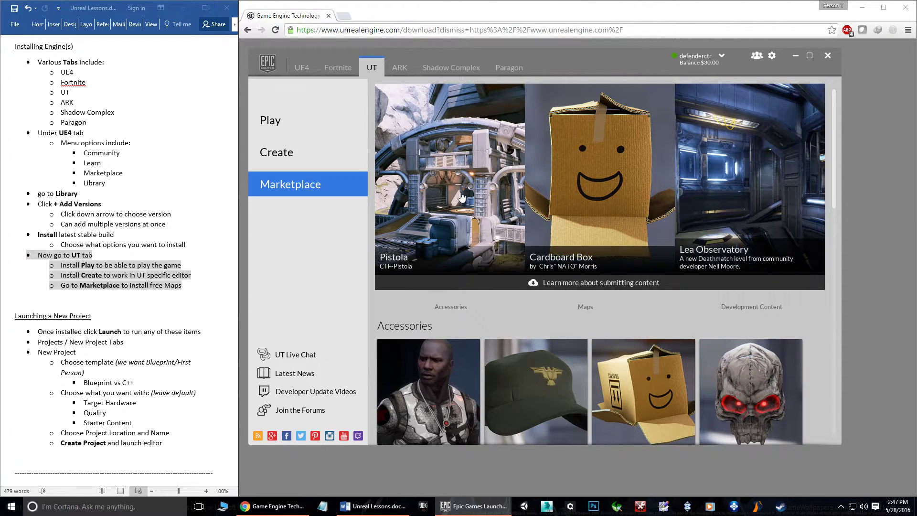
pyautogui.scroll(-2, 682, 218)
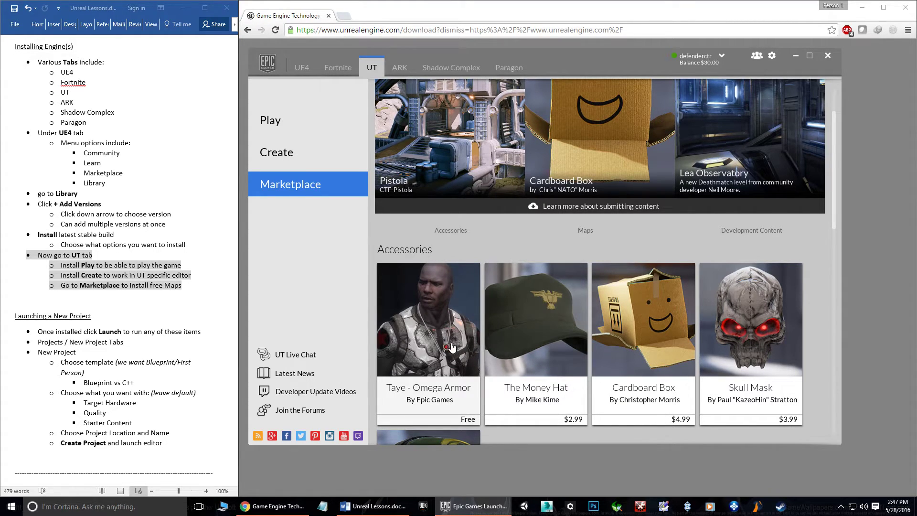
pyautogui.scroll(2, 452, 347)
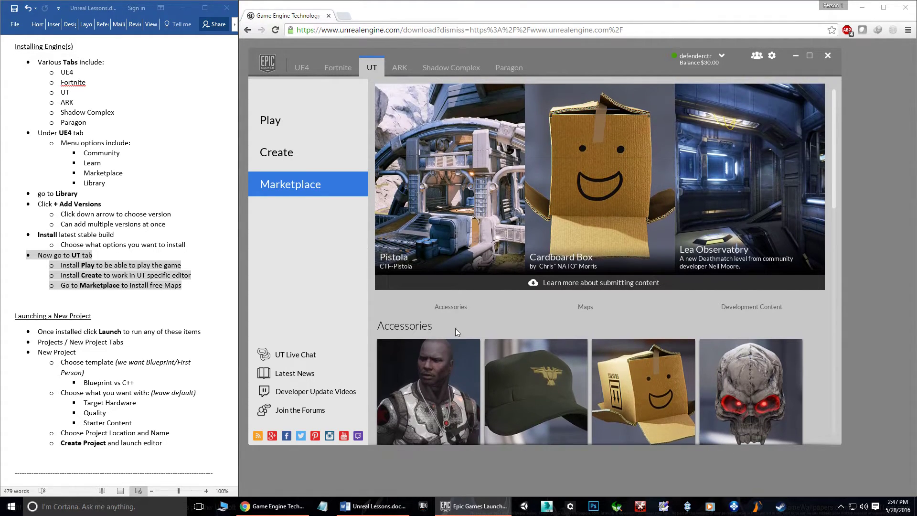
pyautogui.click(271, 125)
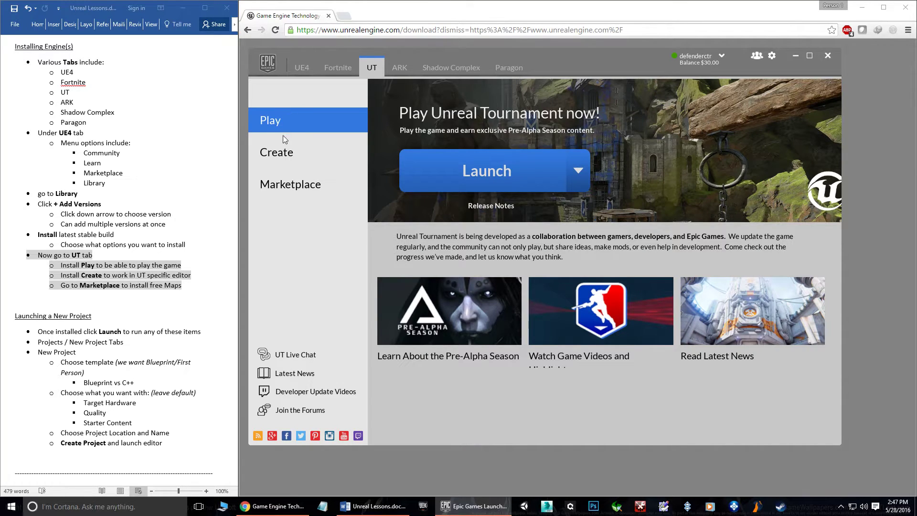
pyautogui.click(276, 151)
pyautogui.click(302, 67)
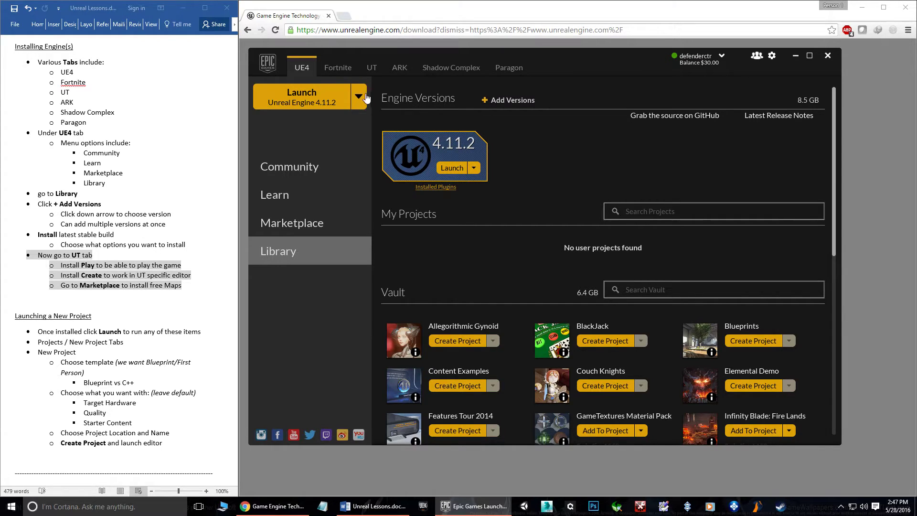
pyautogui.click(371, 67)
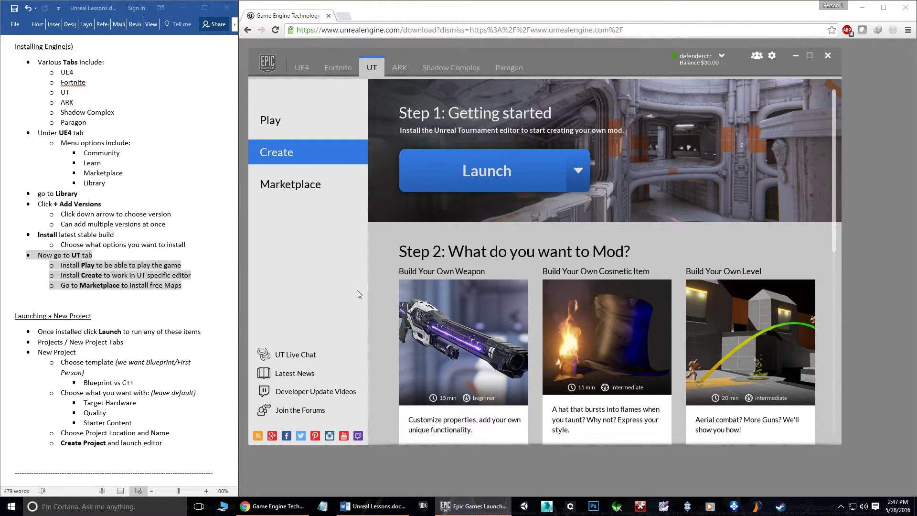
pyautogui.click(301, 71)
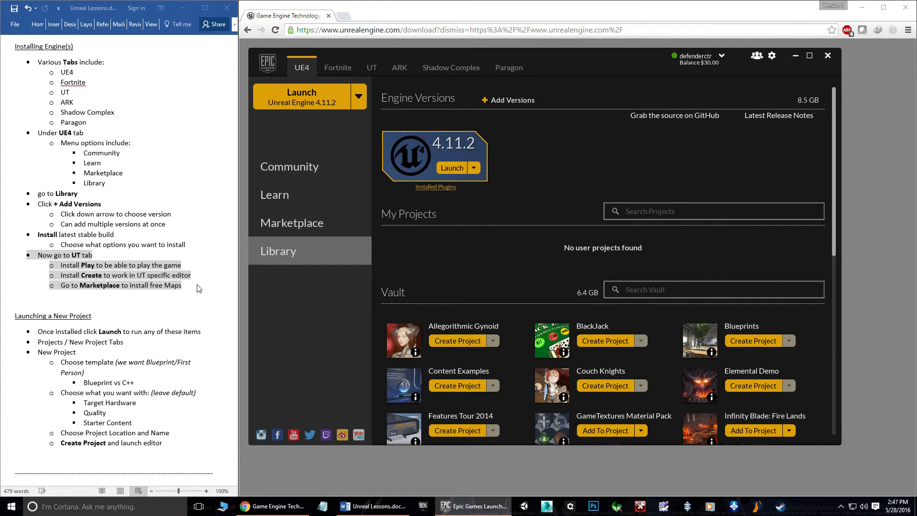
# Undo the highlighting on the UT lines and highlight the whole Launching a New Project section in grey
pyautogui.click(169, 302)
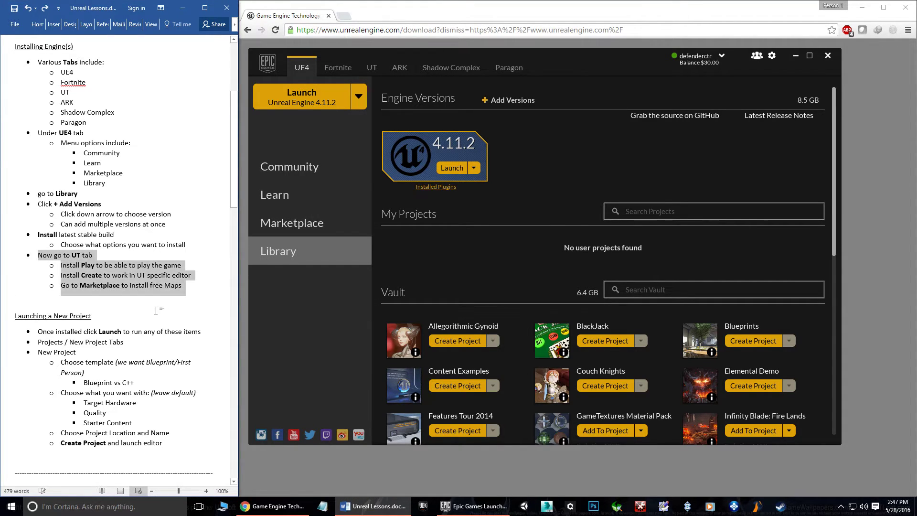
pyautogui.hotkey('ctrl', 'z')
pyautogui.moveTo(15, 318); pyautogui.dragTo(168, 443)
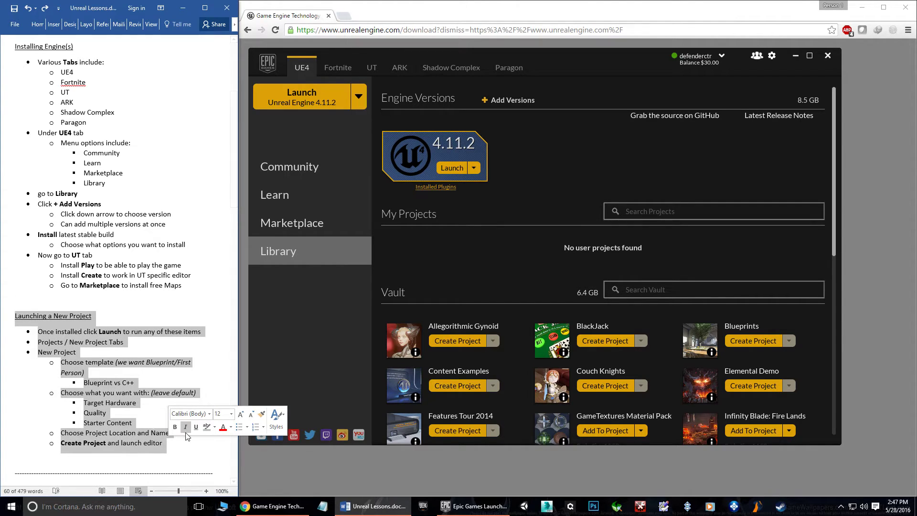
pyautogui.click(207, 426)
pyautogui.click(159, 349)
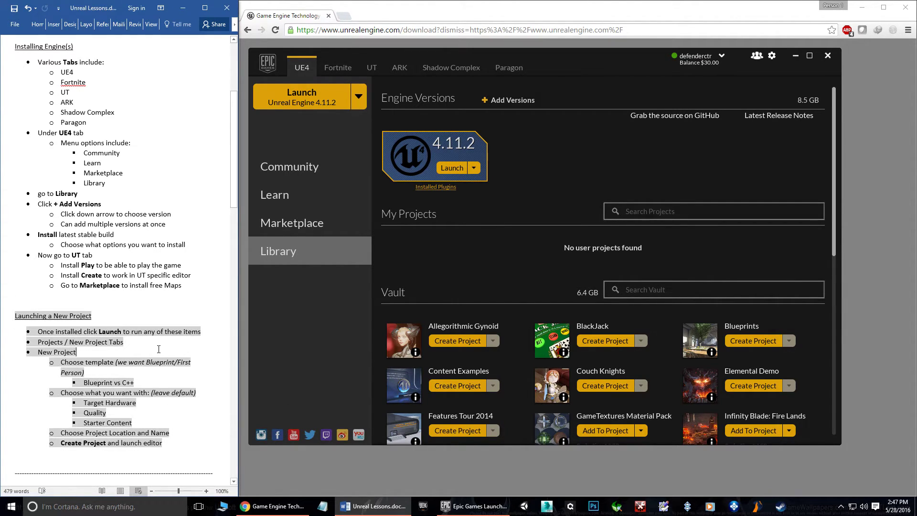
# Launch Unreal Engine 4.11.2 from the Library and reposition the Unreal Project Browser window clear of the notes
pyautogui.click(450, 169)
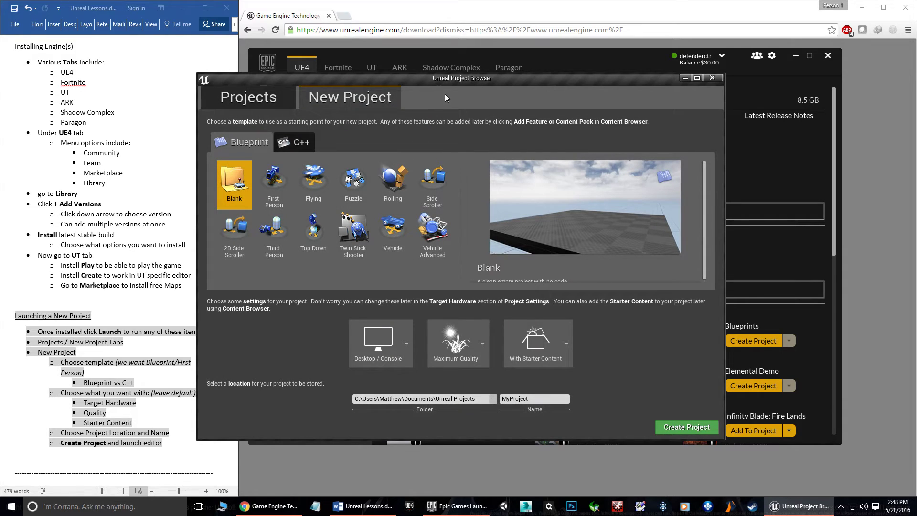
pyautogui.moveTo(450, 79); pyautogui.dragTo(529, 107)
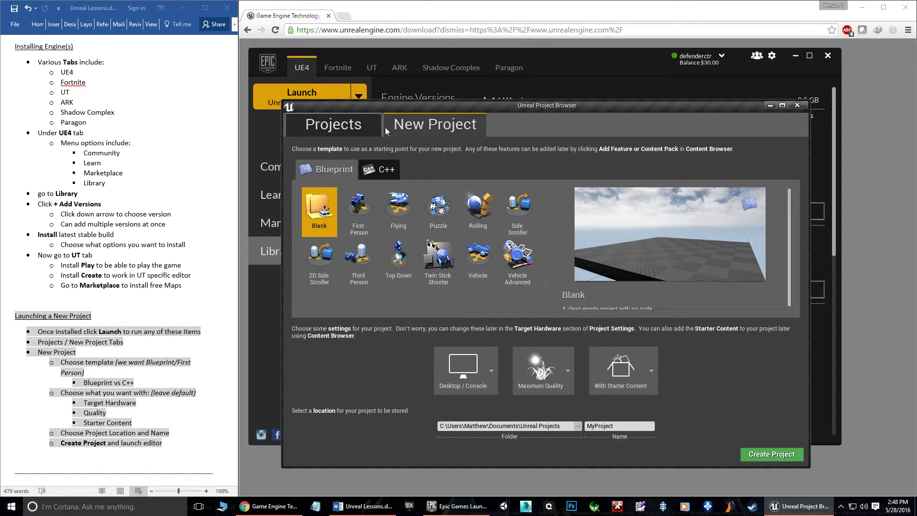
# View the Projects page, return to New Project, and compare the Blueprint and C++ template sets
pyautogui.click(360, 126)
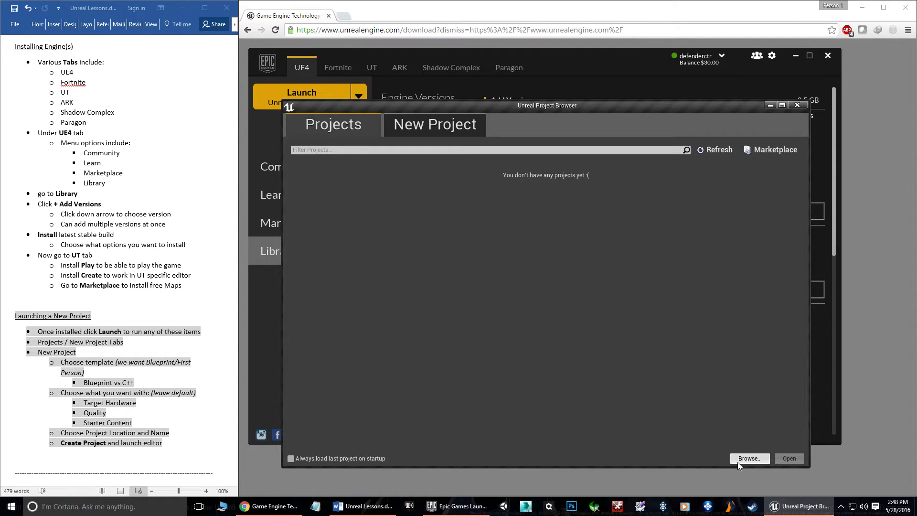
pyautogui.click(418, 126)
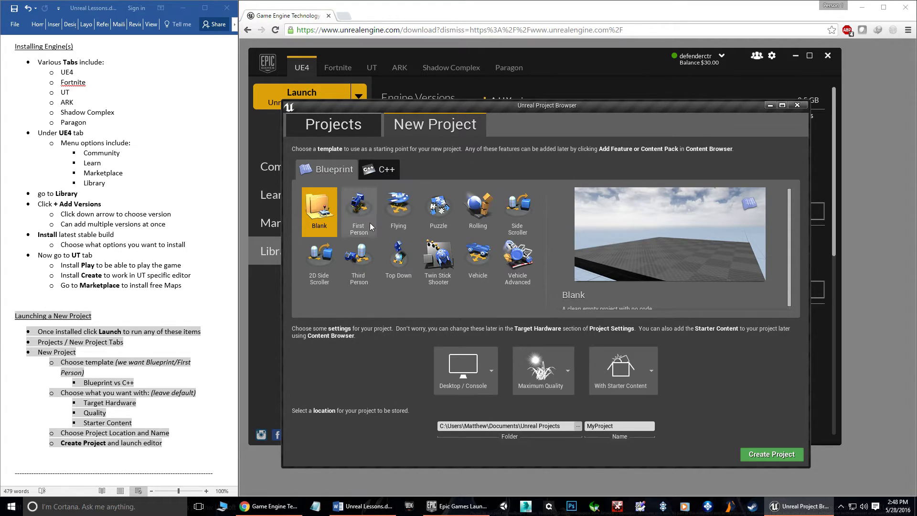
pyautogui.click(385, 173)
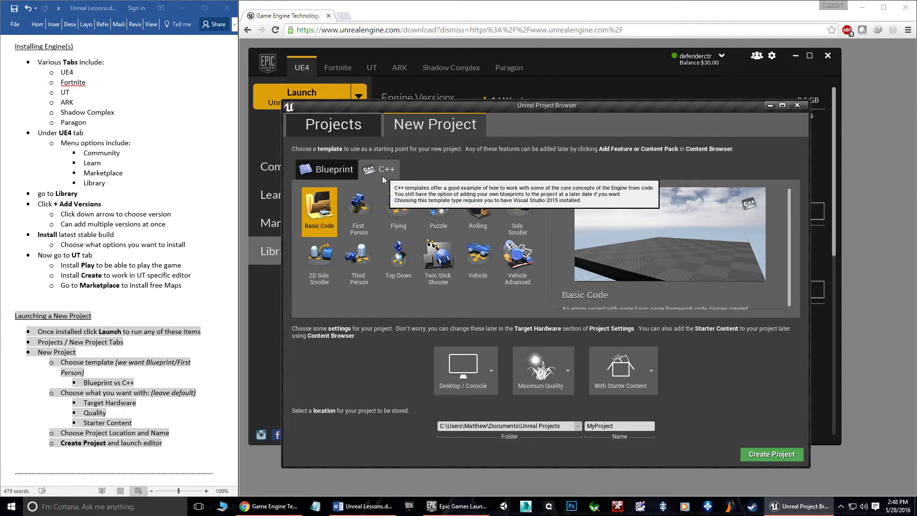
pyautogui.click(345, 171)
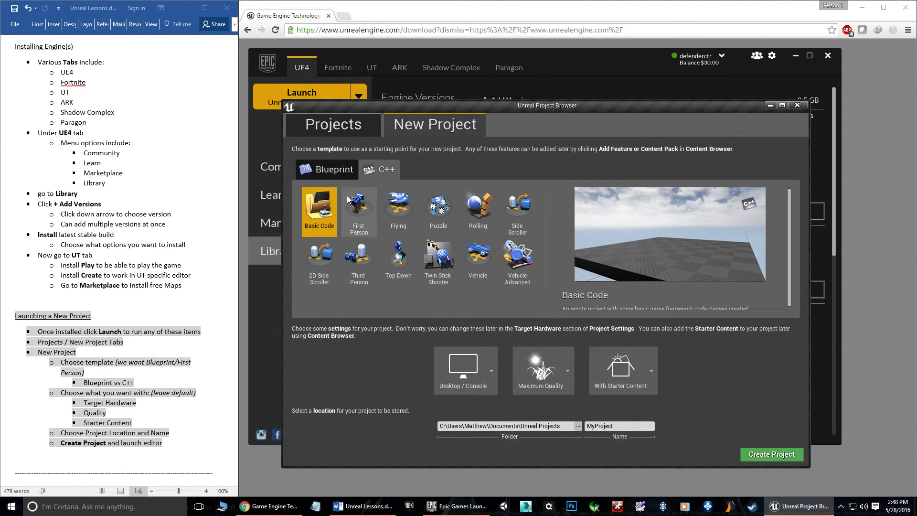
# Select the Blueprint First Person template and review the project settings, keeping Desktop / Console, Maximum Quality and With Starter Content
pyautogui.click(329, 170)
pyautogui.click(360, 213)
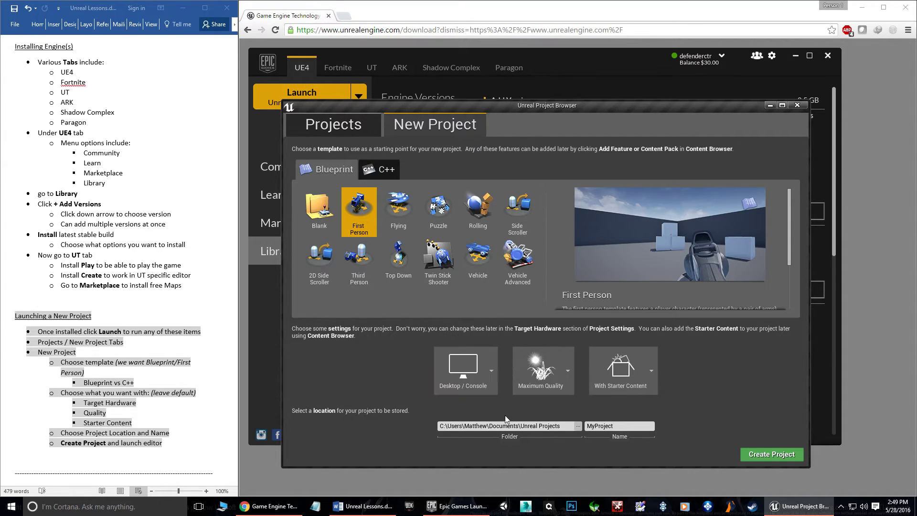
pyautogui.click(488, 373)
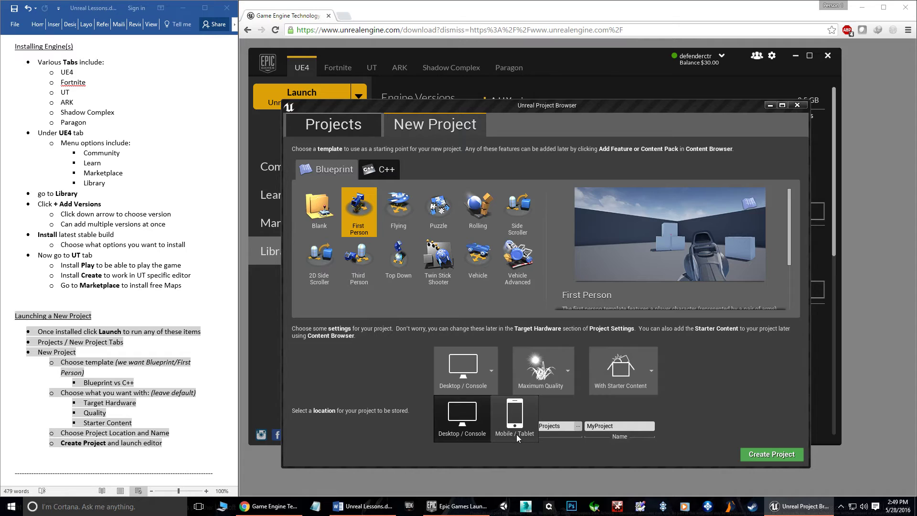
pyautogui.click(754, 370)
pyautogui.click(552, 379)
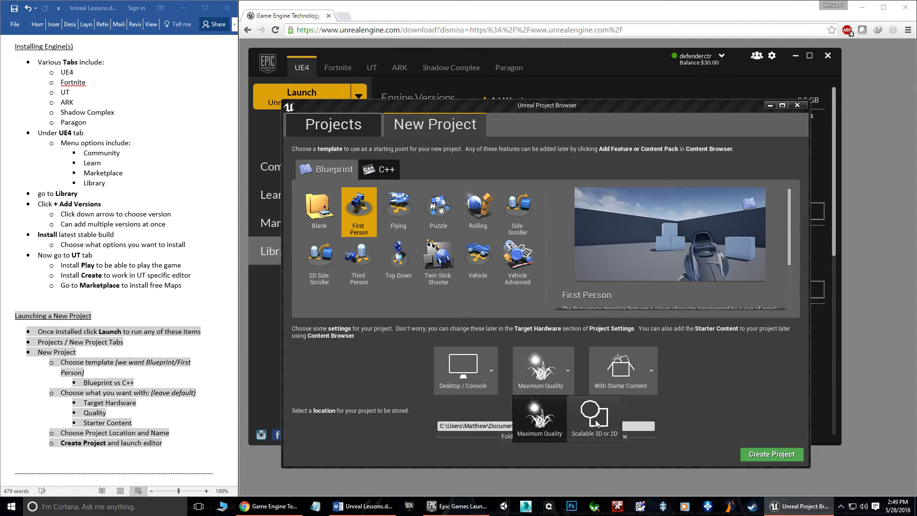
pyautogui.click(697, 375)
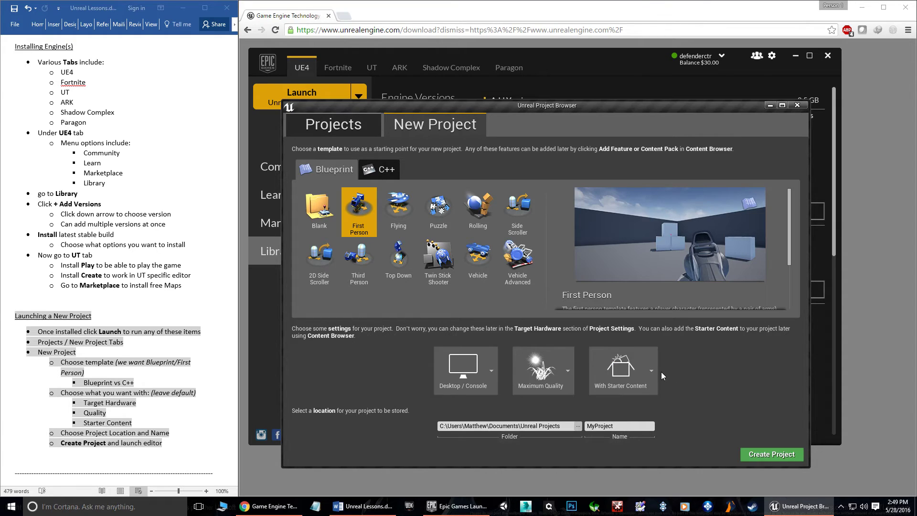
pyautogui.click(621, 367)
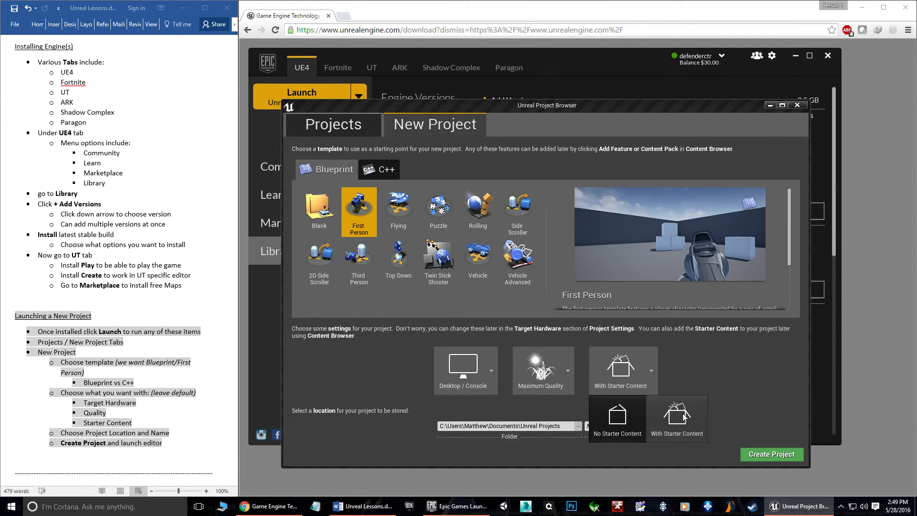
pyautogui.click(680, 427)
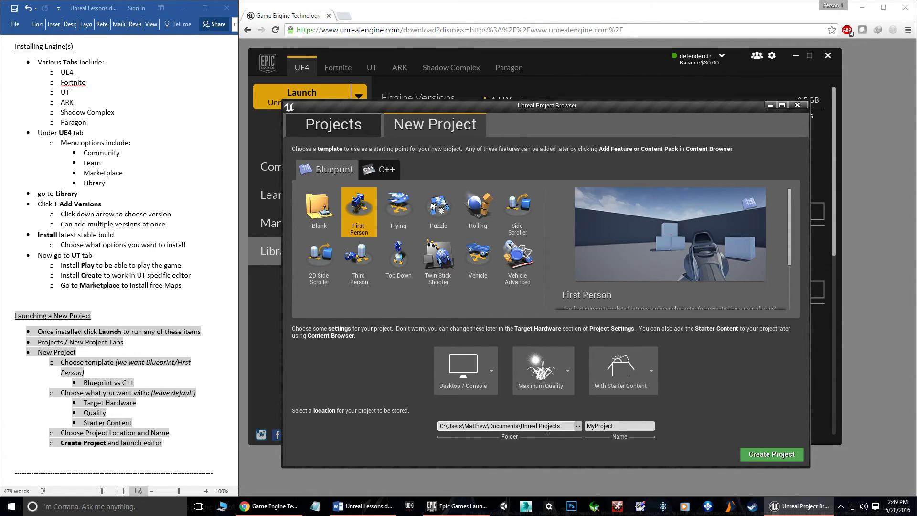
# Check the storage folder and project name, and create the project as MyProject in the Unreal Projects folder
pyautogui.click(565, 427)
pyautogui.click(618, 426)
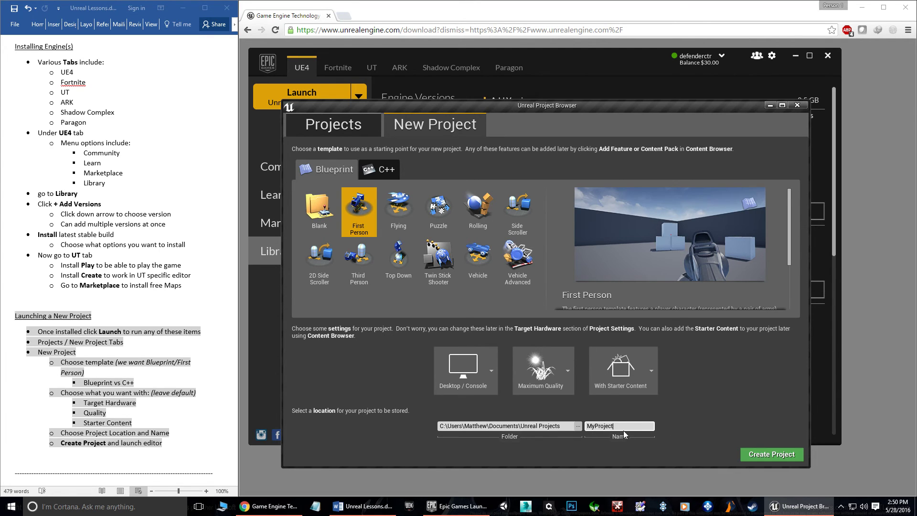
pyautogui.click(772, 455)
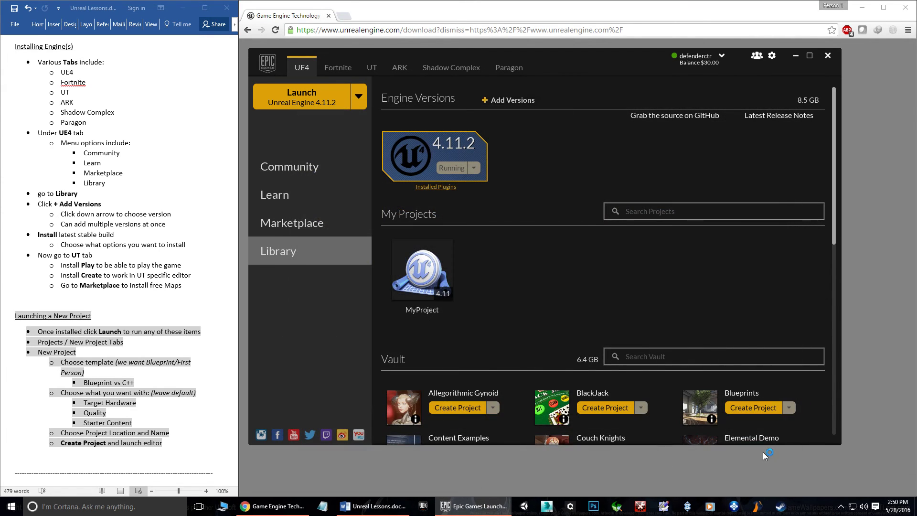